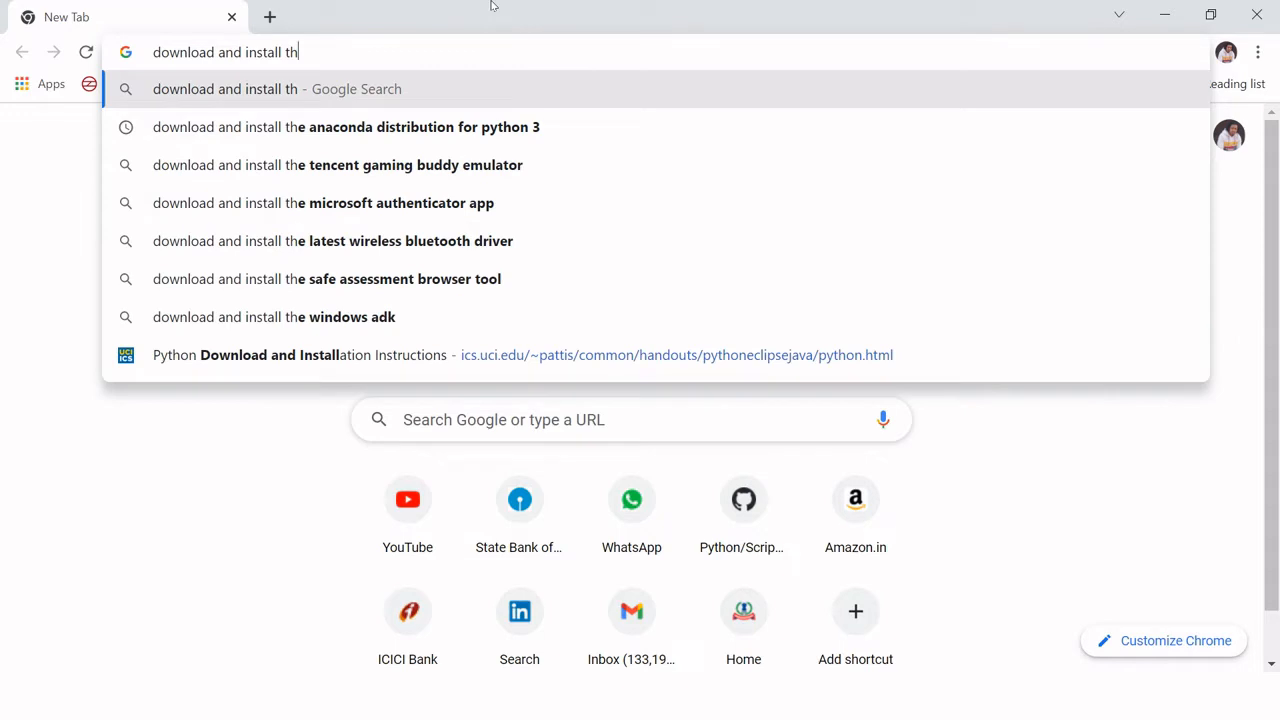
# Step: Complete the Google search for "download and install the python"
pyautogui.write('e p')
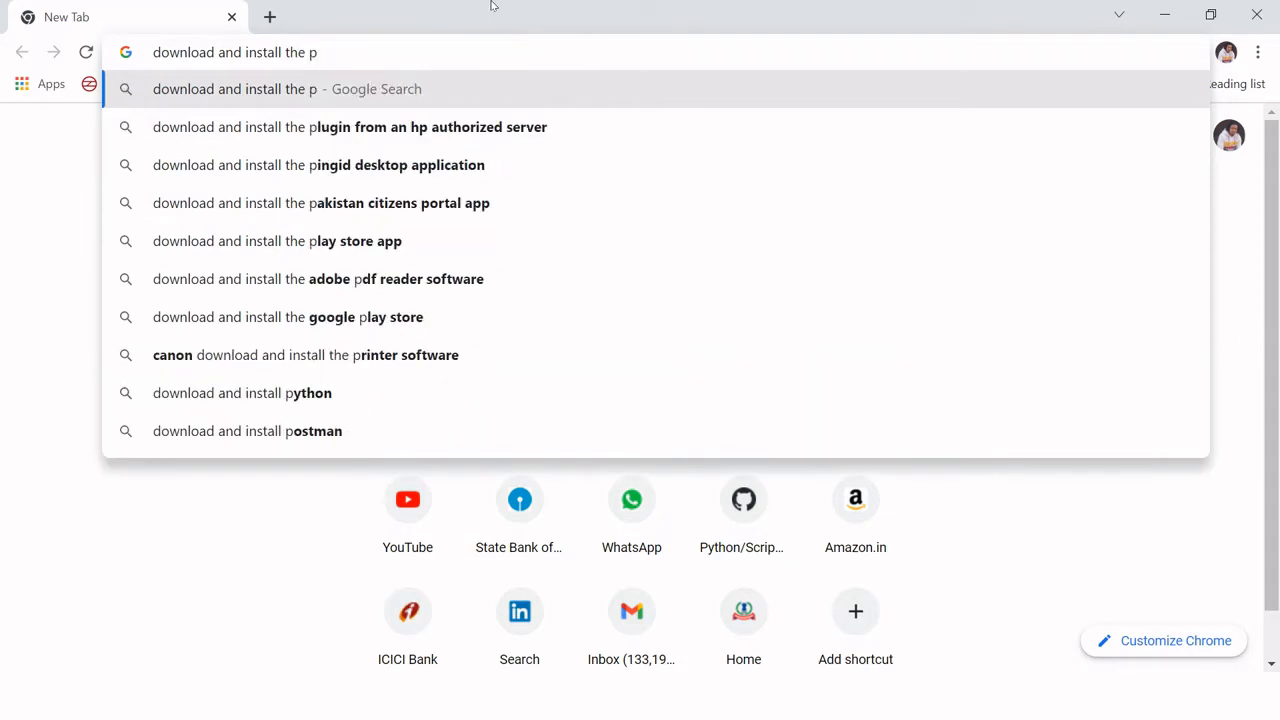
pyautogui.write('y')
pyautogui.press('Down')
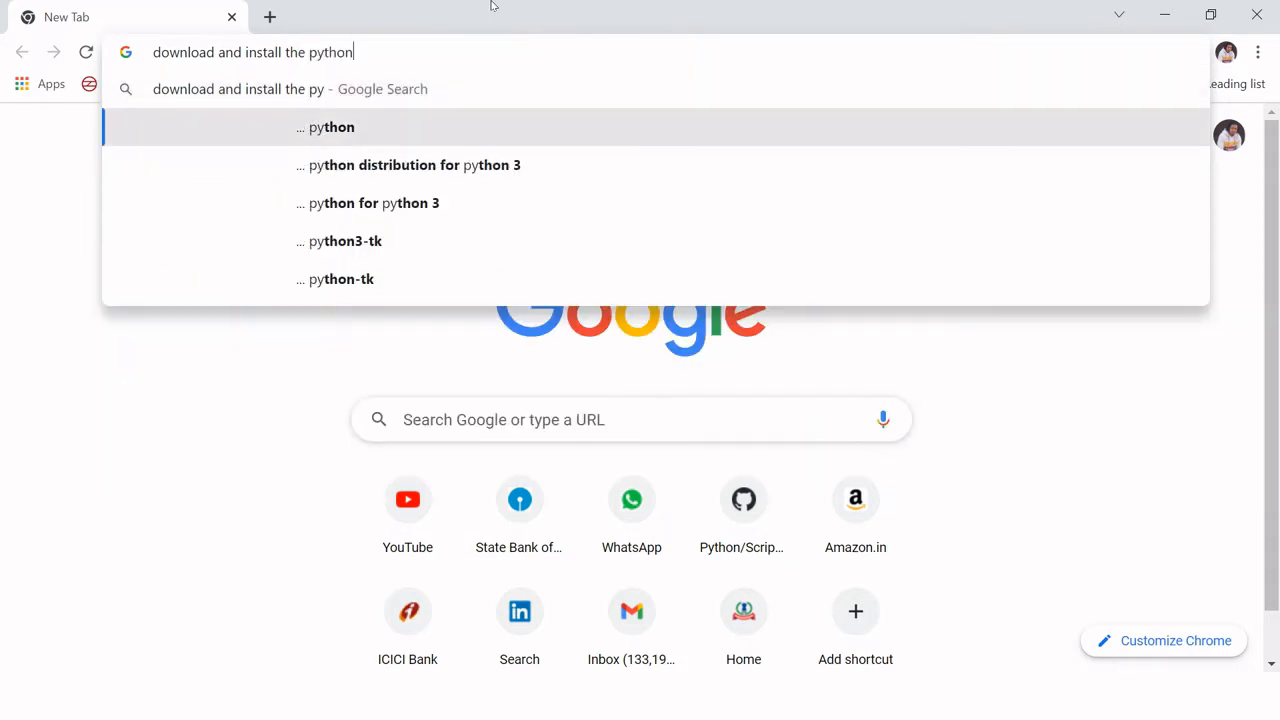
pyautogui.press('Return')
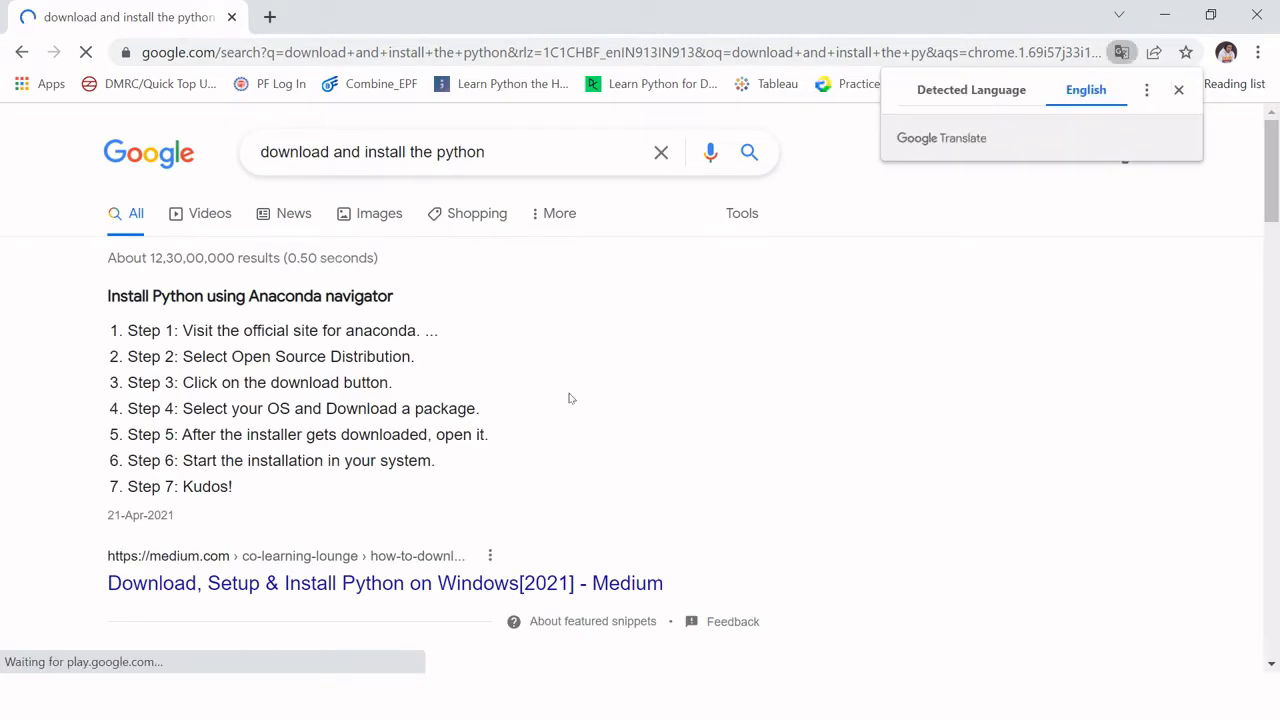
# Step: Open the python.org Download Python result in a separate tab, switch to it and dismiss the translation prompt
pyautogui.scroll(-3, 723, 400)
pyautogui.scroll(-1, 723, 400)
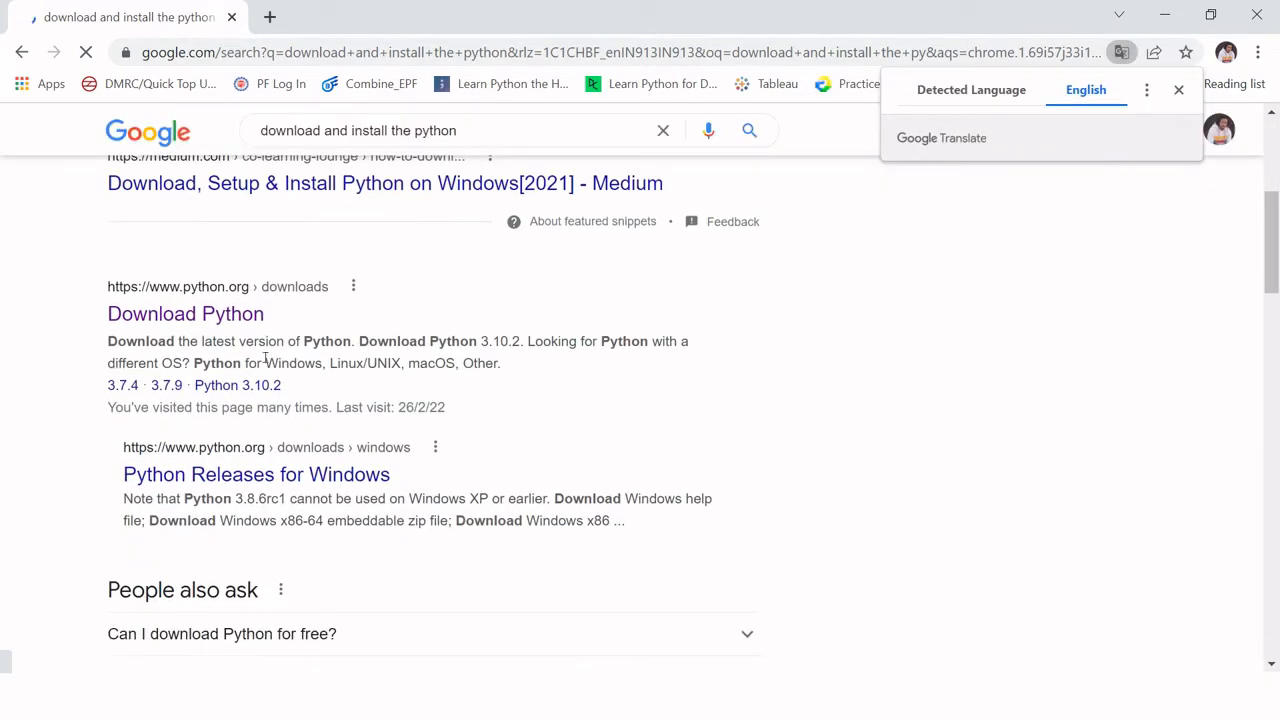
pyautogui.middleClick(220, 318)
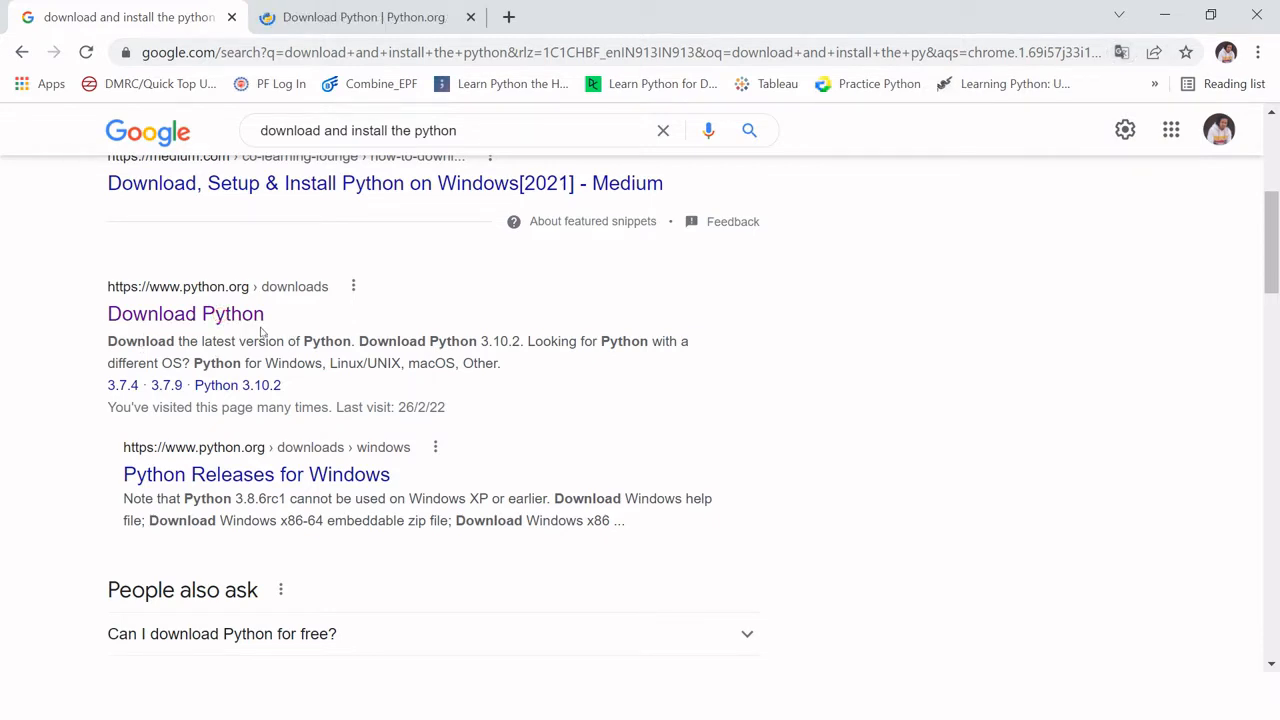
pyautogui.scroll(-3, 1277, 258)
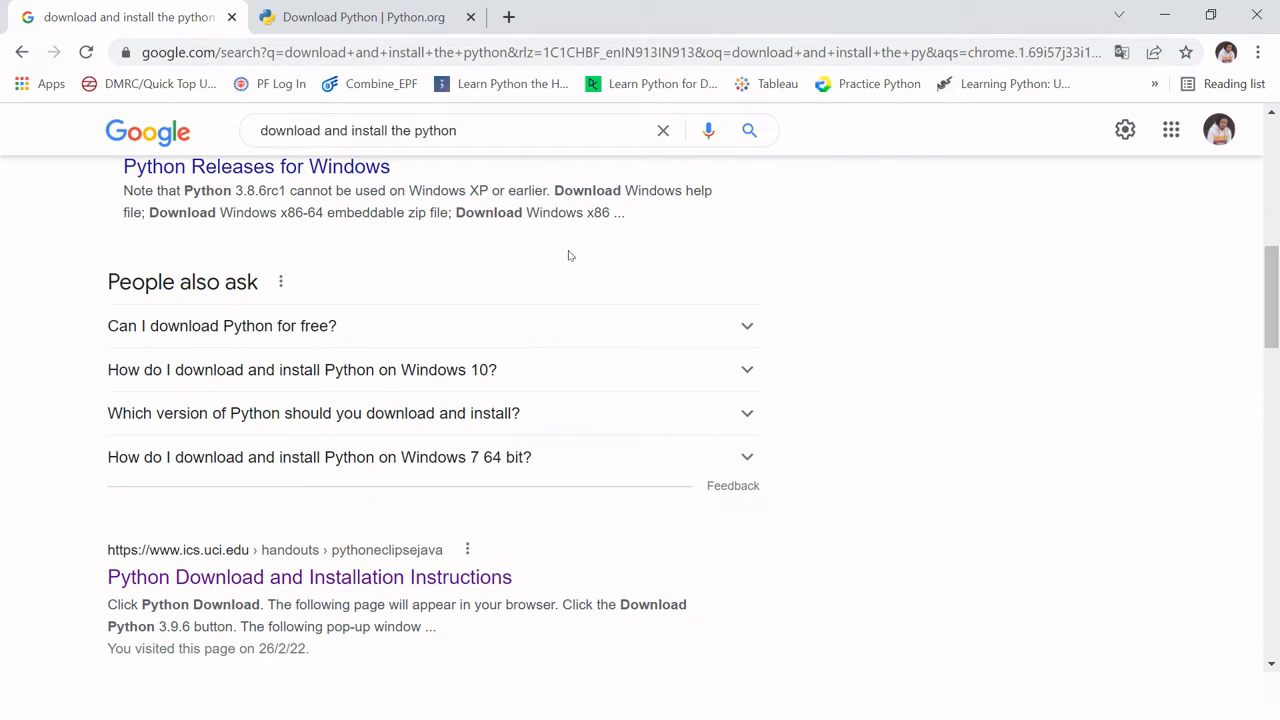
pyautogui.scroll(4, 568, 255)
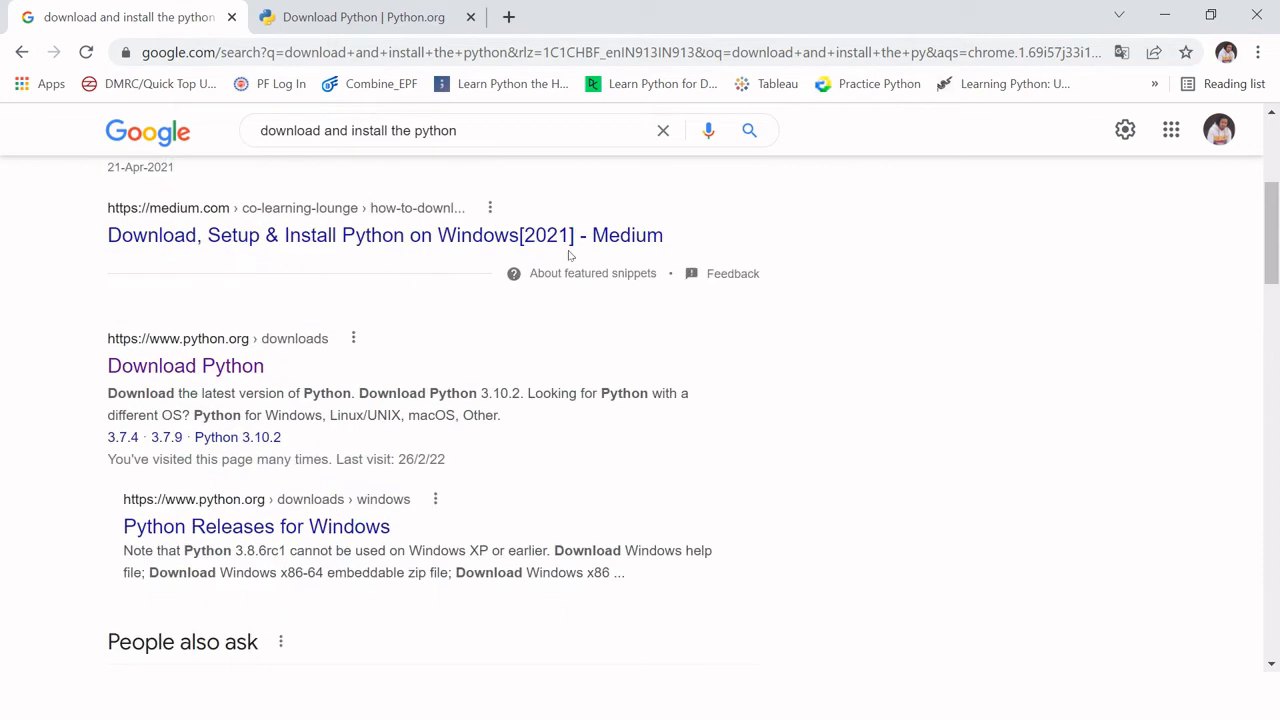
pyautogui.click(370, 14)
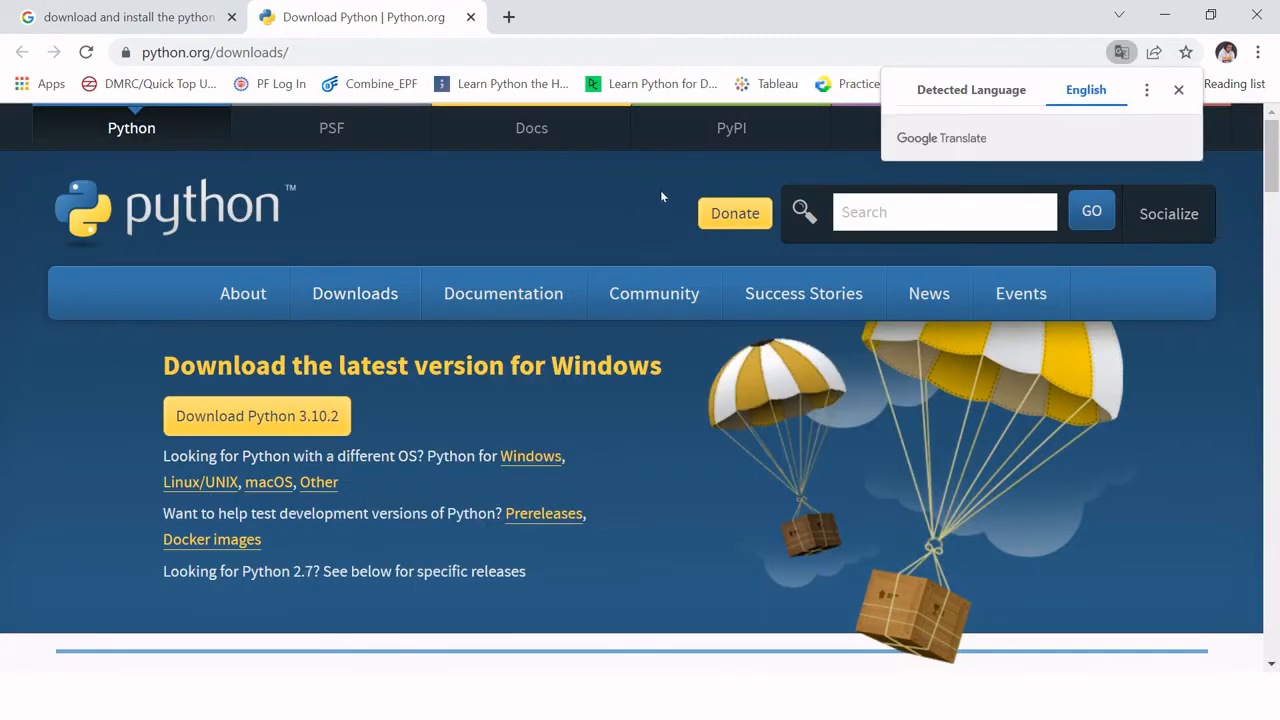
pyautogui.click(1178, 89)
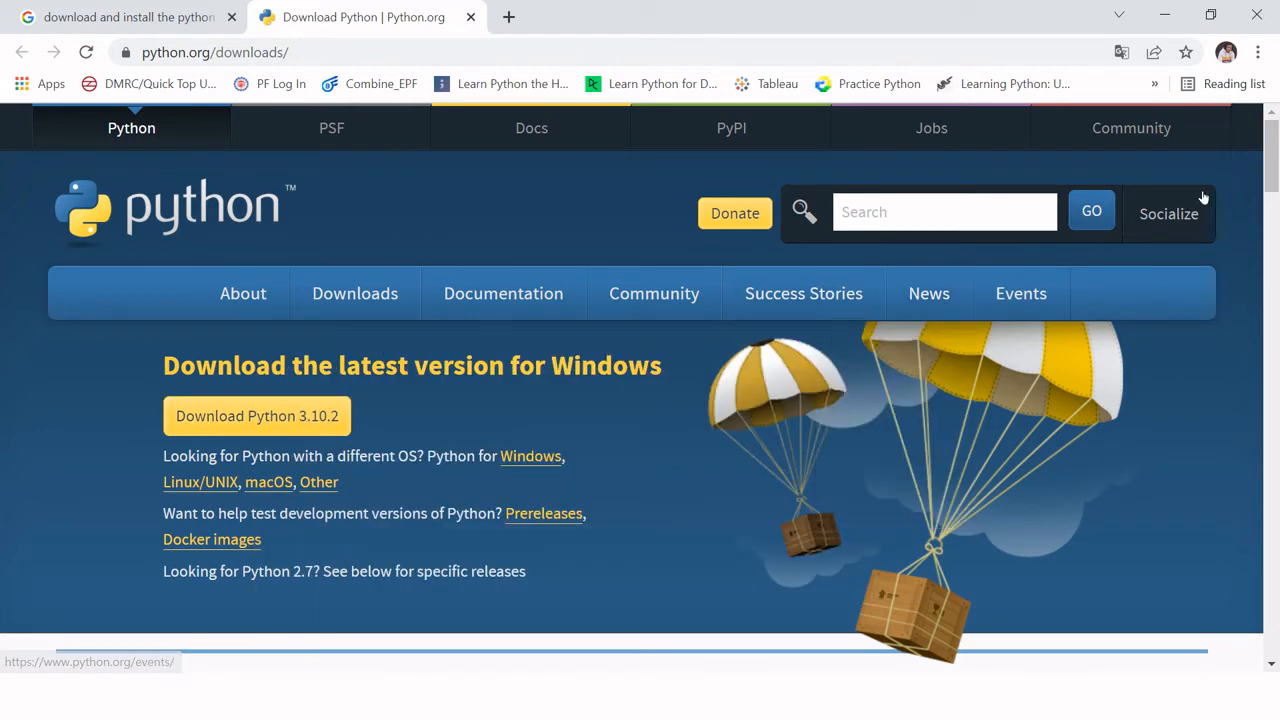
# Step: Look over the active Python releases and download the Python 3.10.2 installer for Windows
pyautogui.moveTo(1272, 165); pyautogui.dragTo(1272, 233)
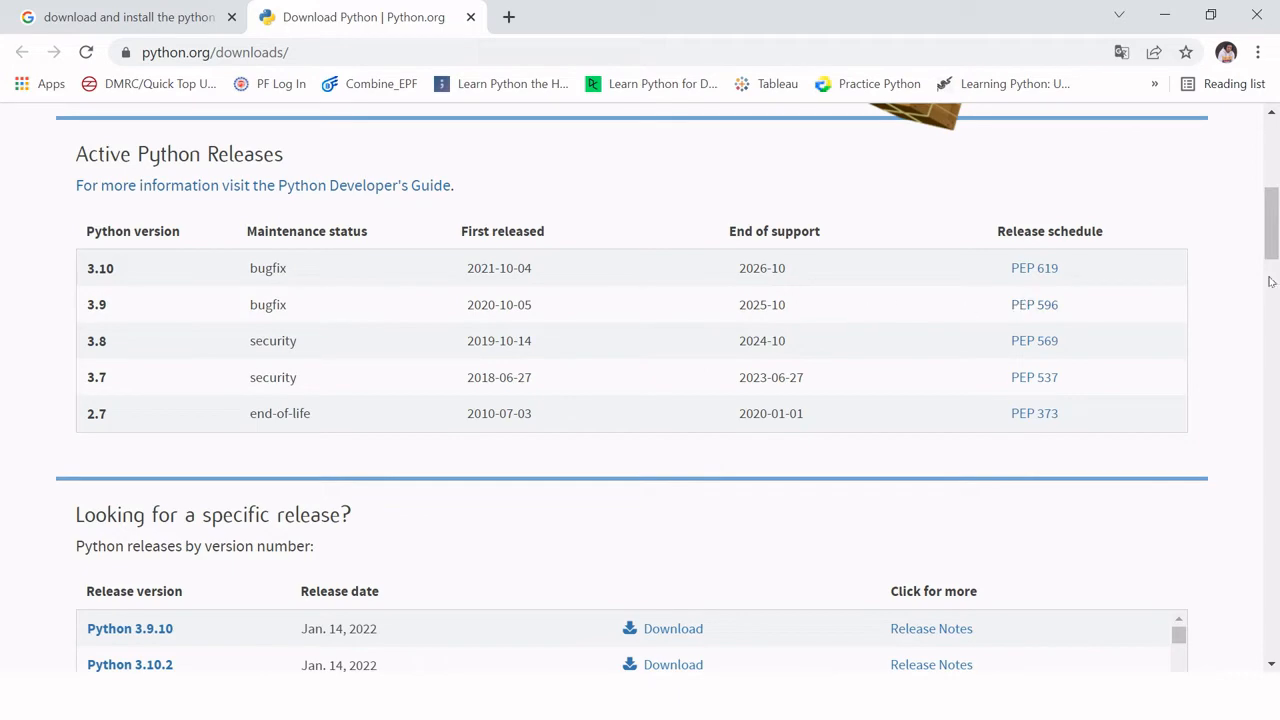
pyautogui.moveTo(1273, 243); pyautogui.dragTo(1276, 172)
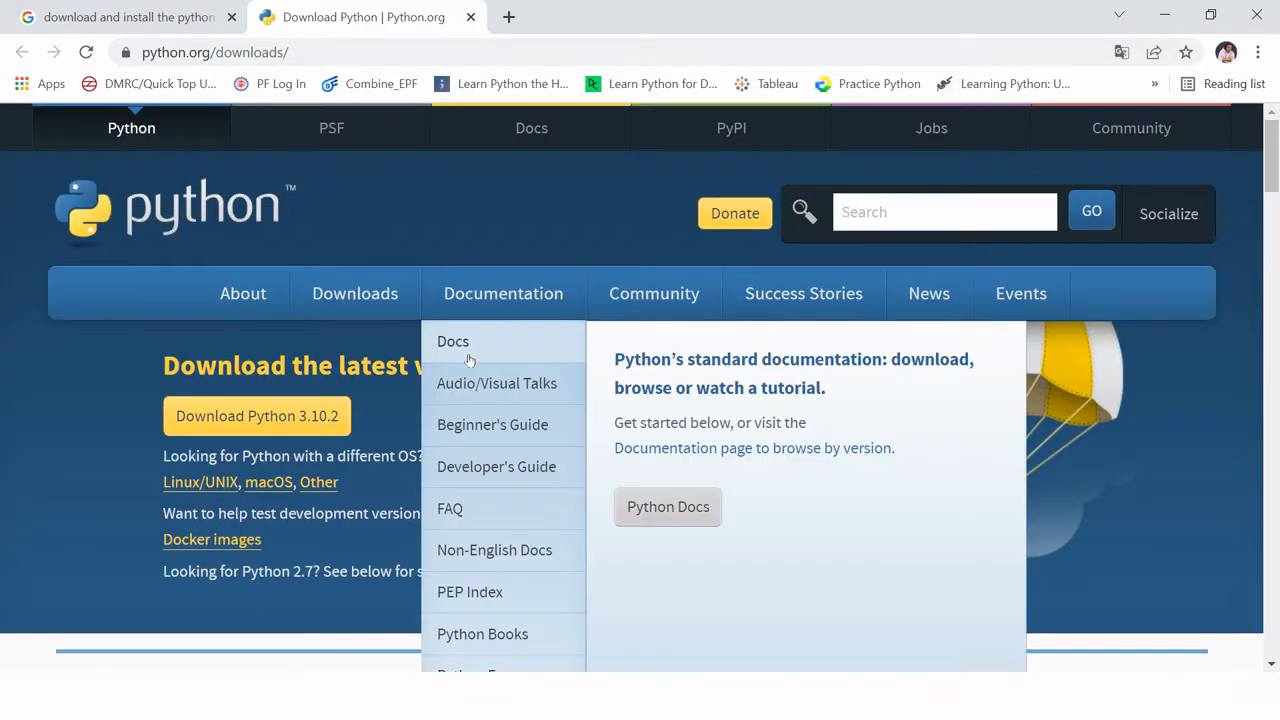
pyautogui.click(268, 410)
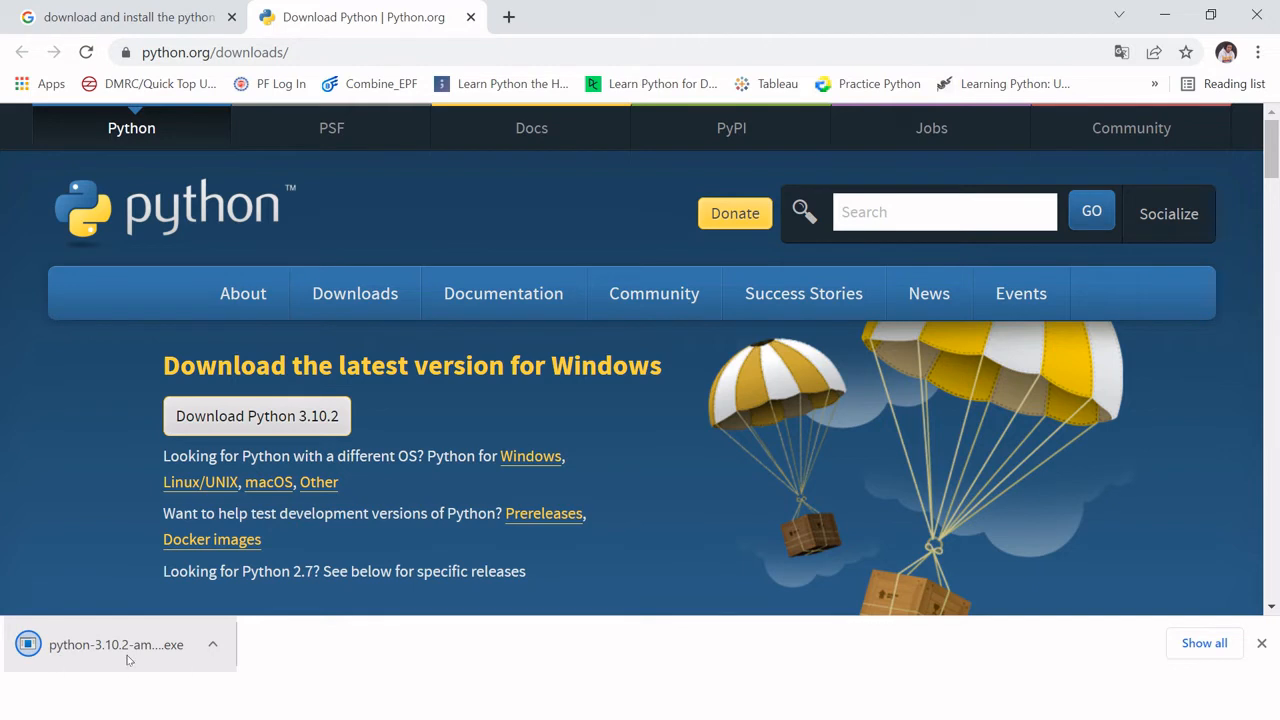
# Step: Run the downloaded Python 3.10.2 installer with the default settings and close the setup once it finishes
pyautogui.click(127, 659)
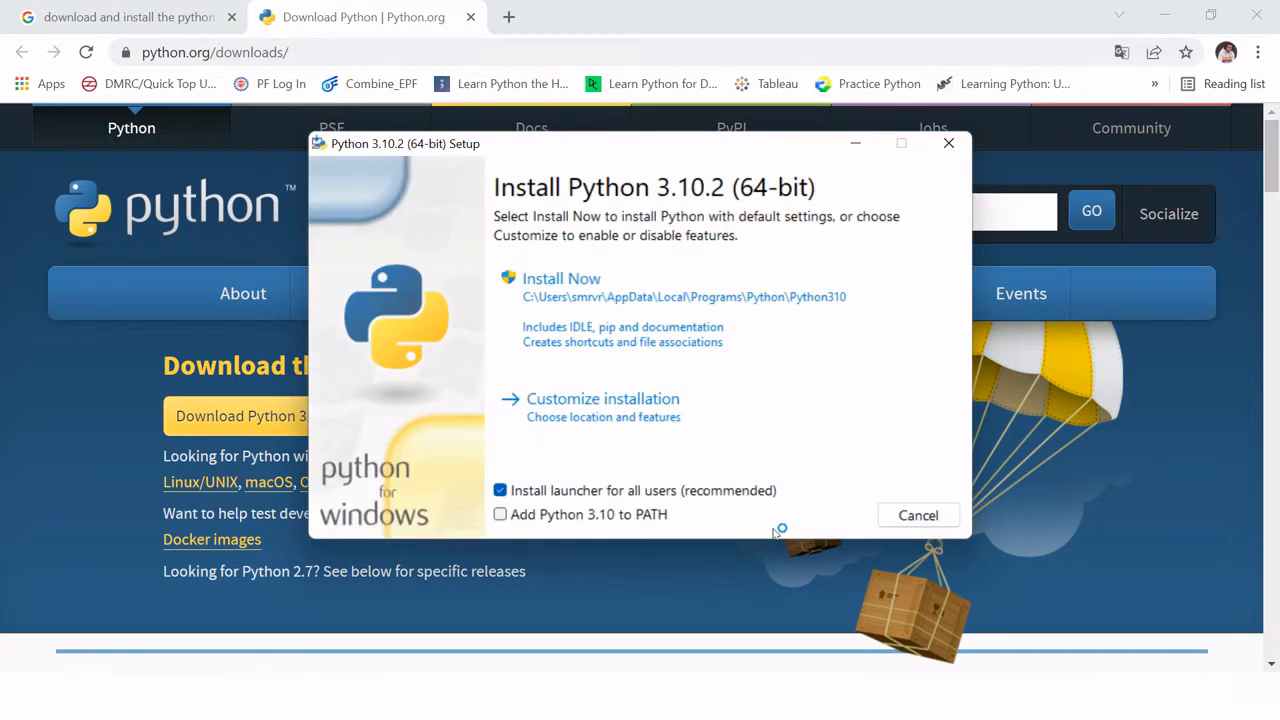
pyautogui.click(586, 300)
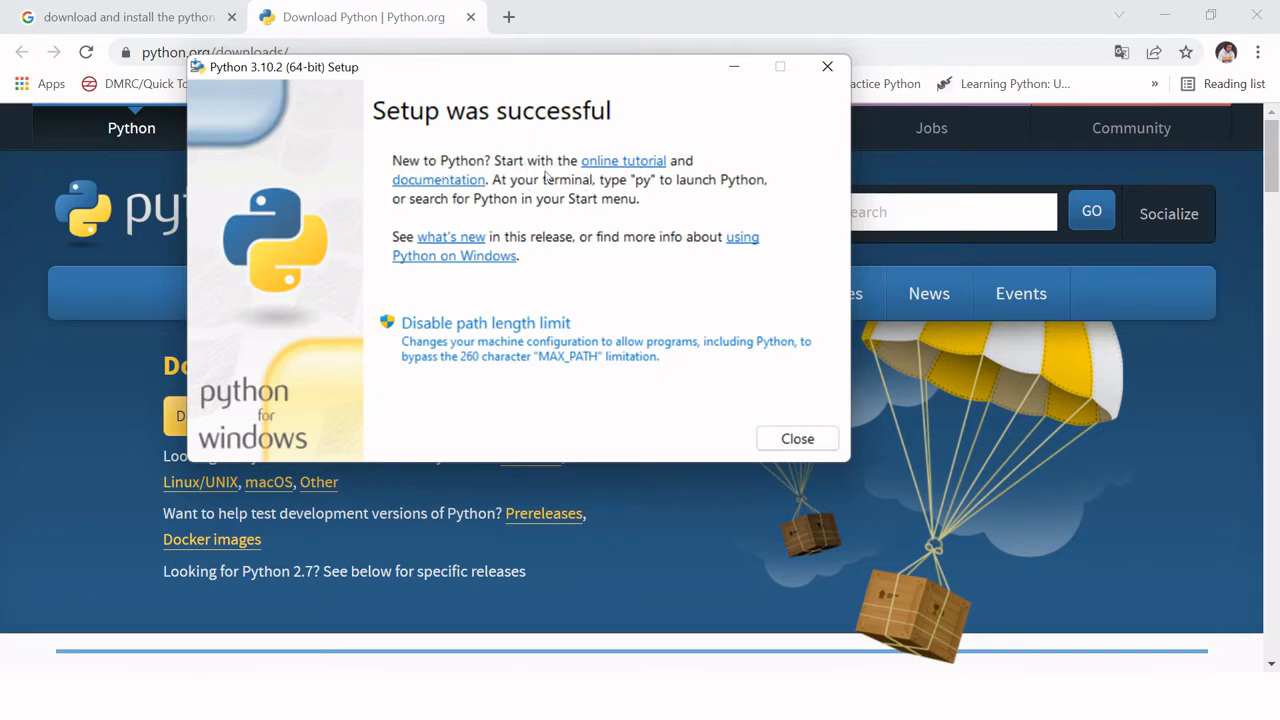
pyautogui.click(818, 437)
# Step: Find and launch Python 3.10 (64-bit) through the Windows search, and evaluate 2+2 at its prompt
pyautogui.press('super')
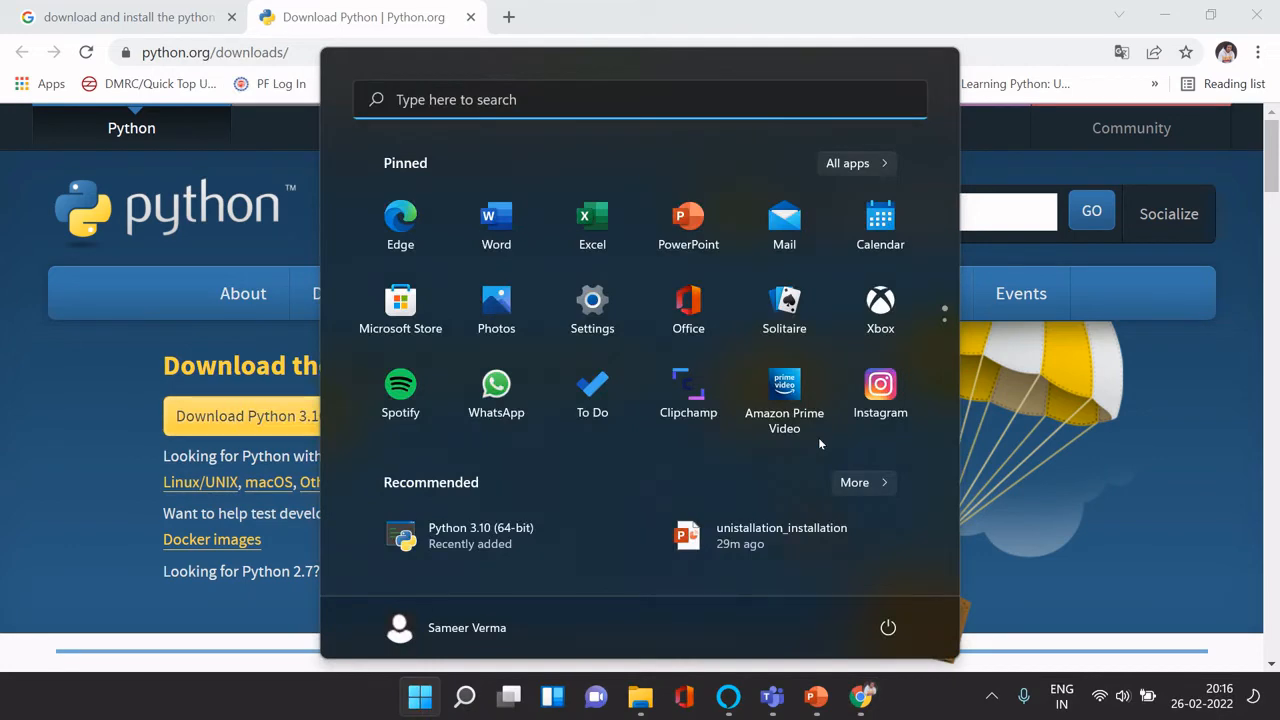
pyautogui.write('python')
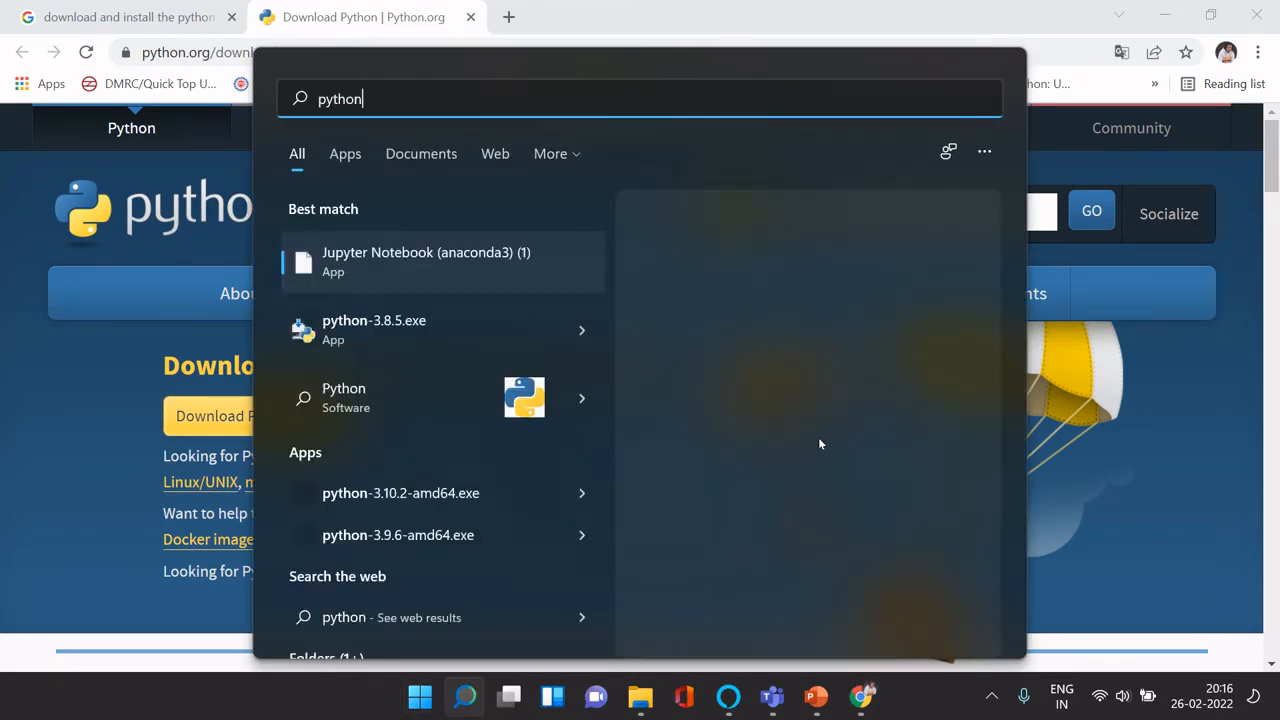
pyautogui.press('BackSpace')
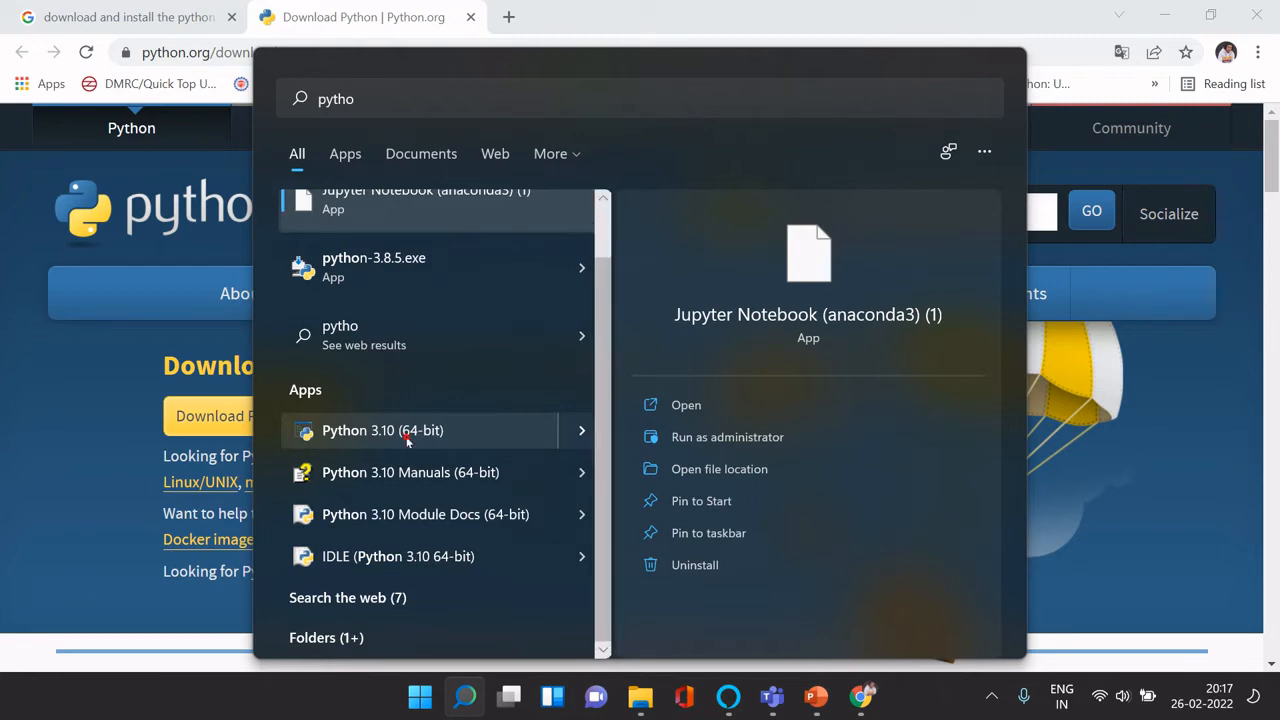
pyautogui.click(400, 431)
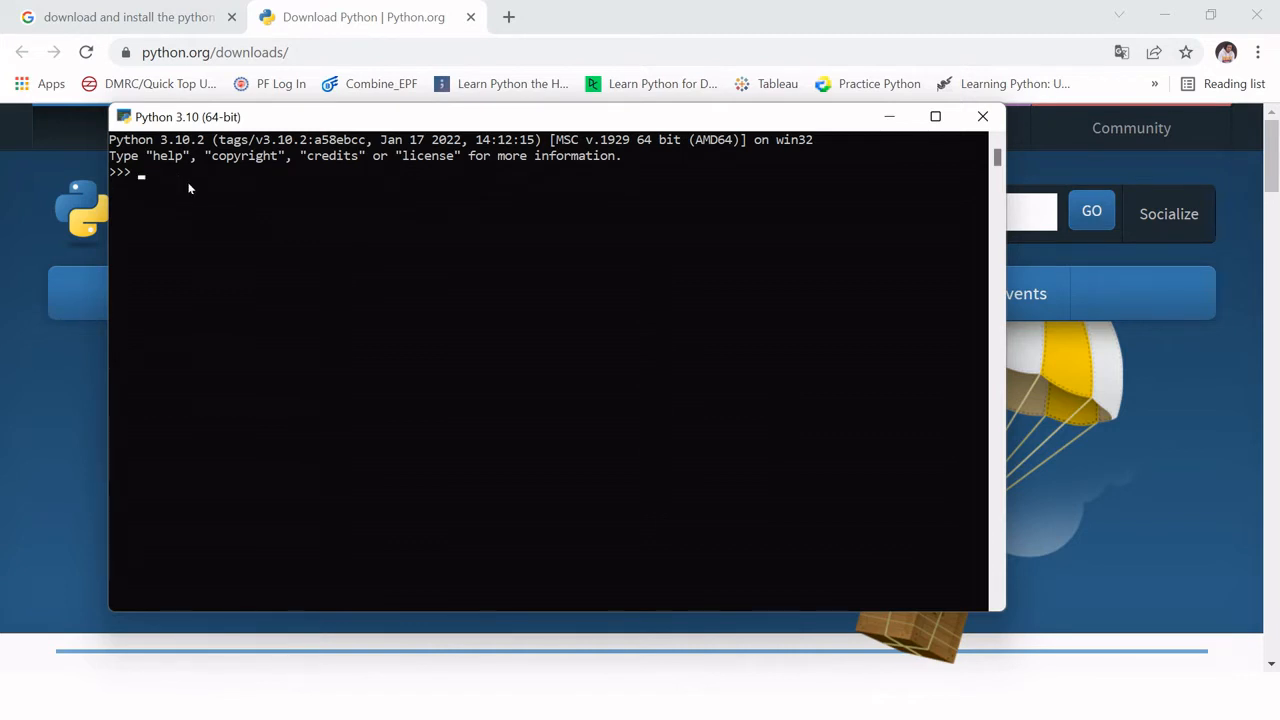
pyautogui.write('2+2')
pyautogui.press('Return')
# Step: Search Windows for "python", look through the listed Python apps, and return to the Python console
pyautogui.press('super')
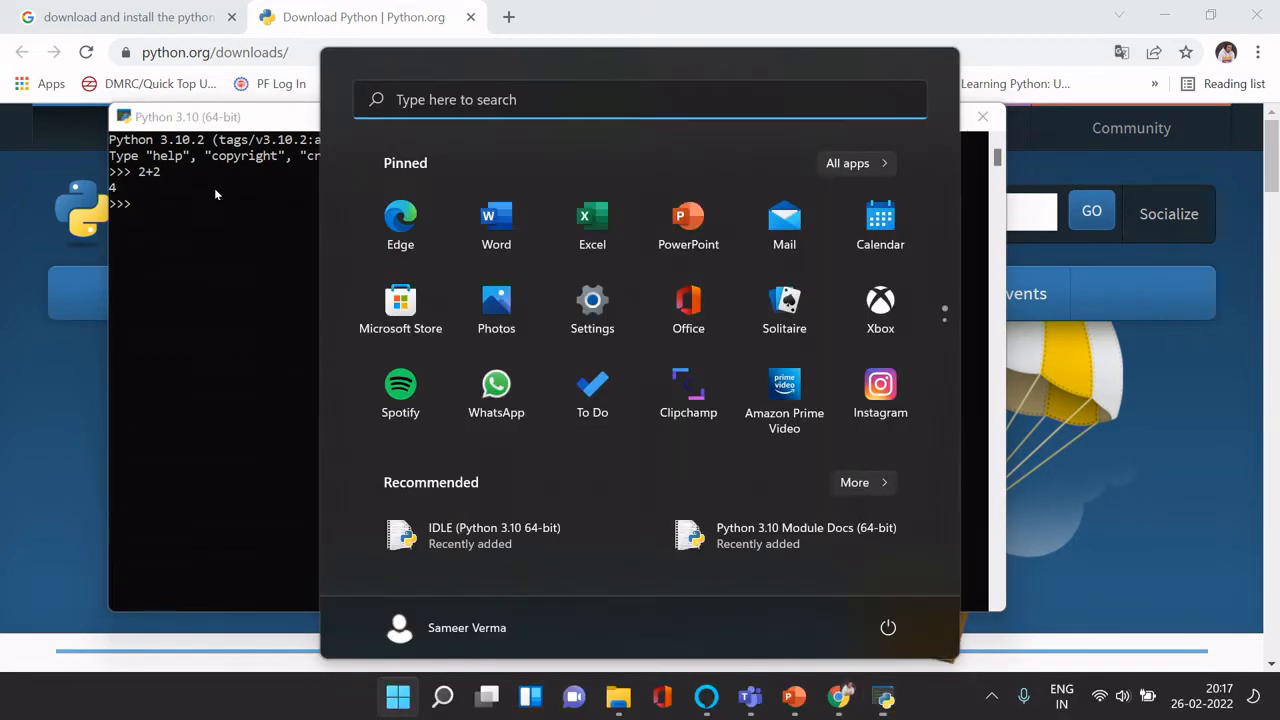
pyautogui.write('python')
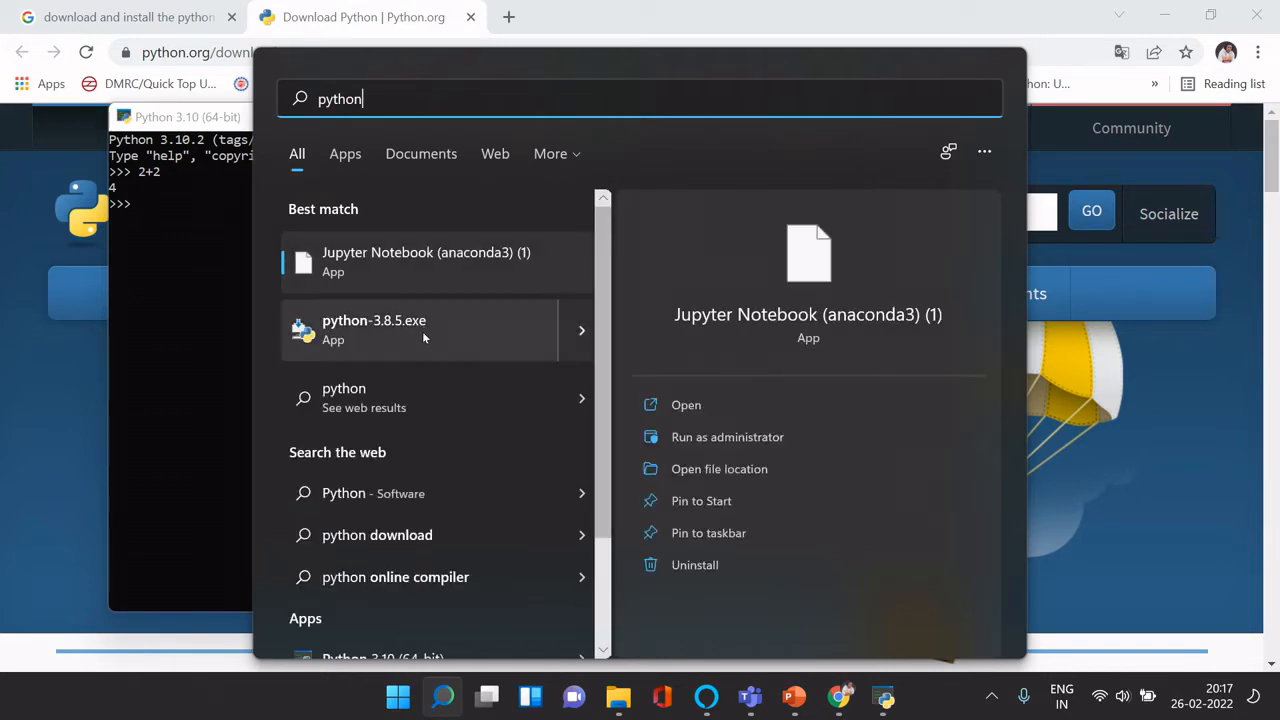
pyautogui.click(609, 409)
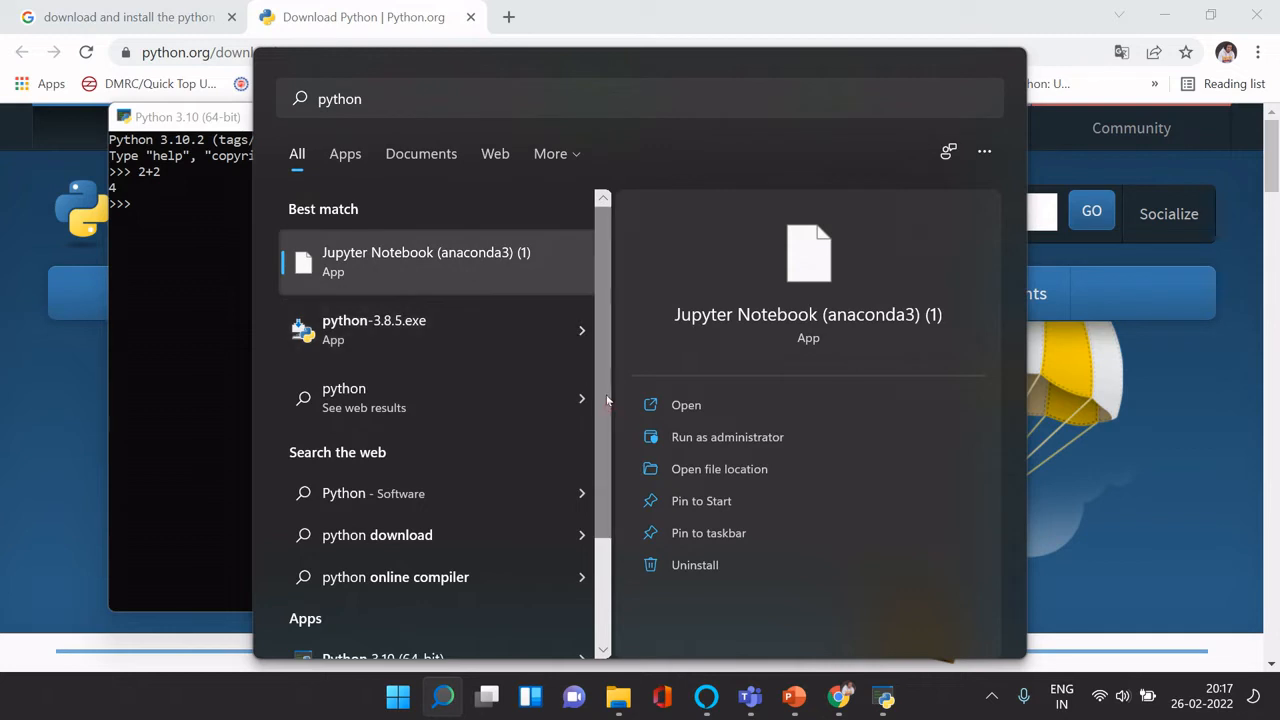
pyautogui.moveTo(606, 400); pyautogui.dragTo(606, 540)
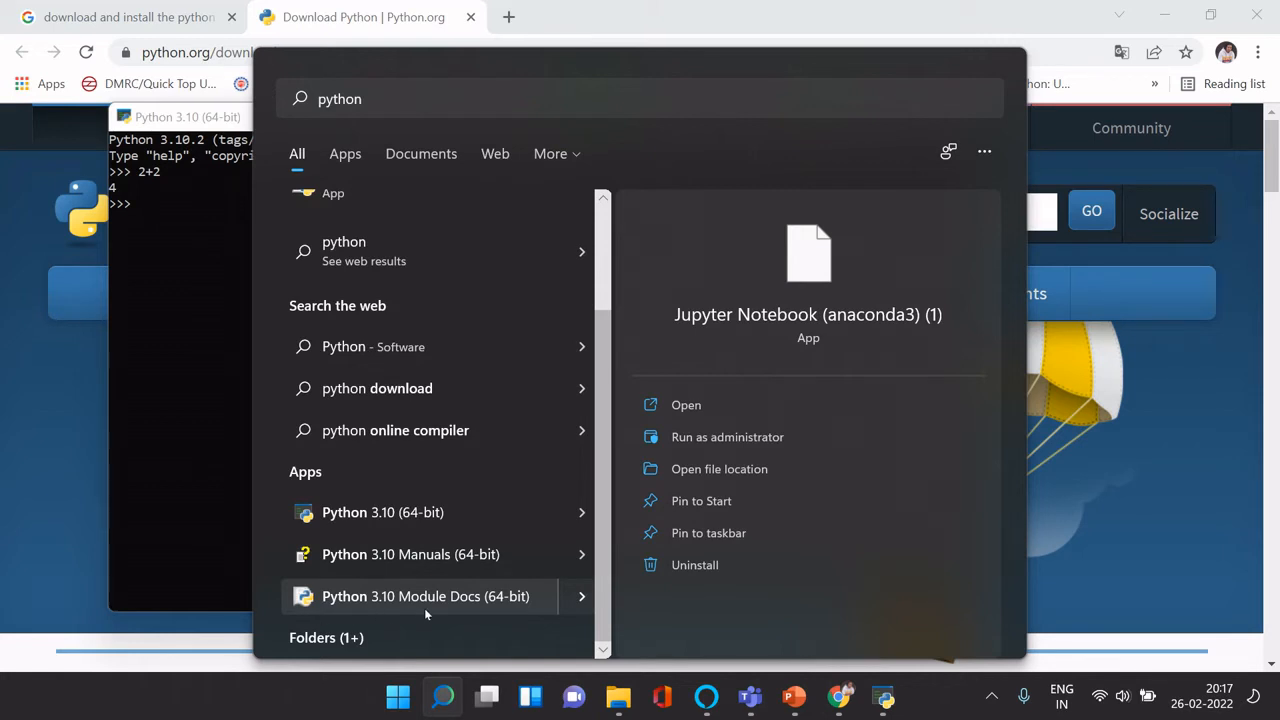
pyautogui.click(634, 5)
pyautogui.hotkey('alt', 'Tab')
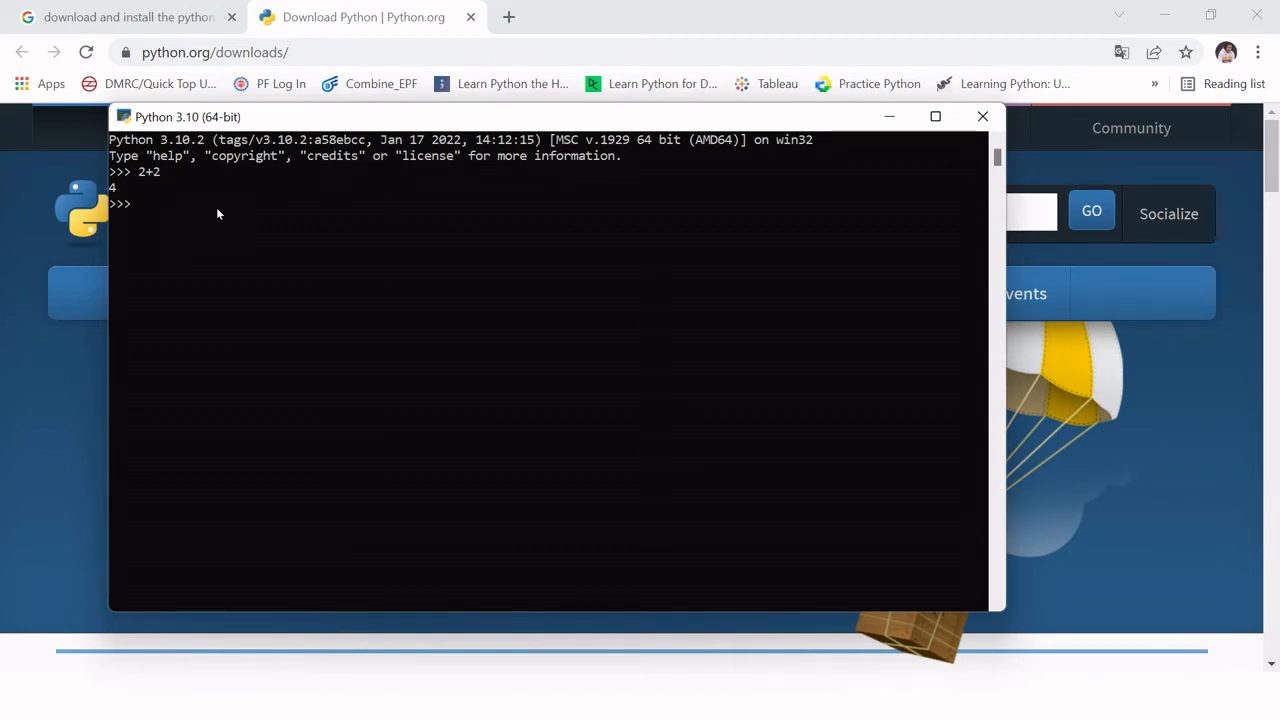
# Step: Enter an empty print() call at the Python console prompt
pyautogui.write('print')
pyautogui.write('()')
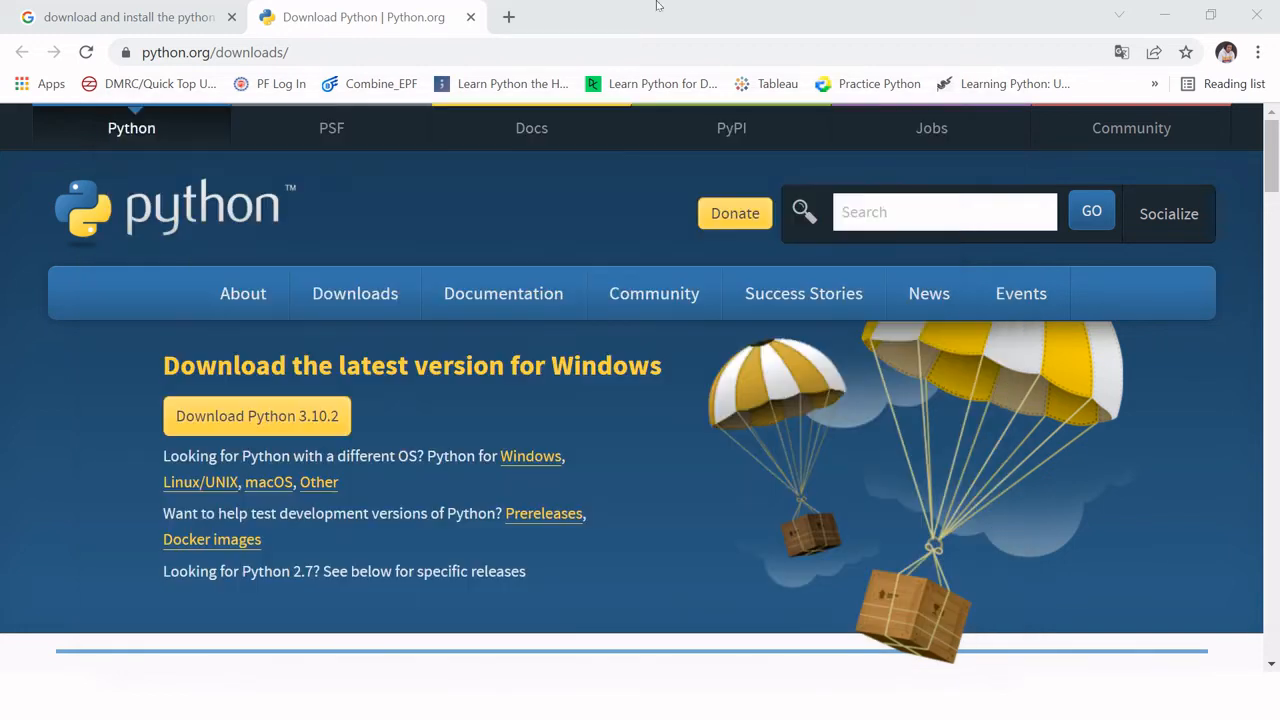
# Step: Search Google in a new browser tab for "download and install the anaconda distribution for python 3"
pyautogui.click(660, 6)
pyautogui.click(509, 17)
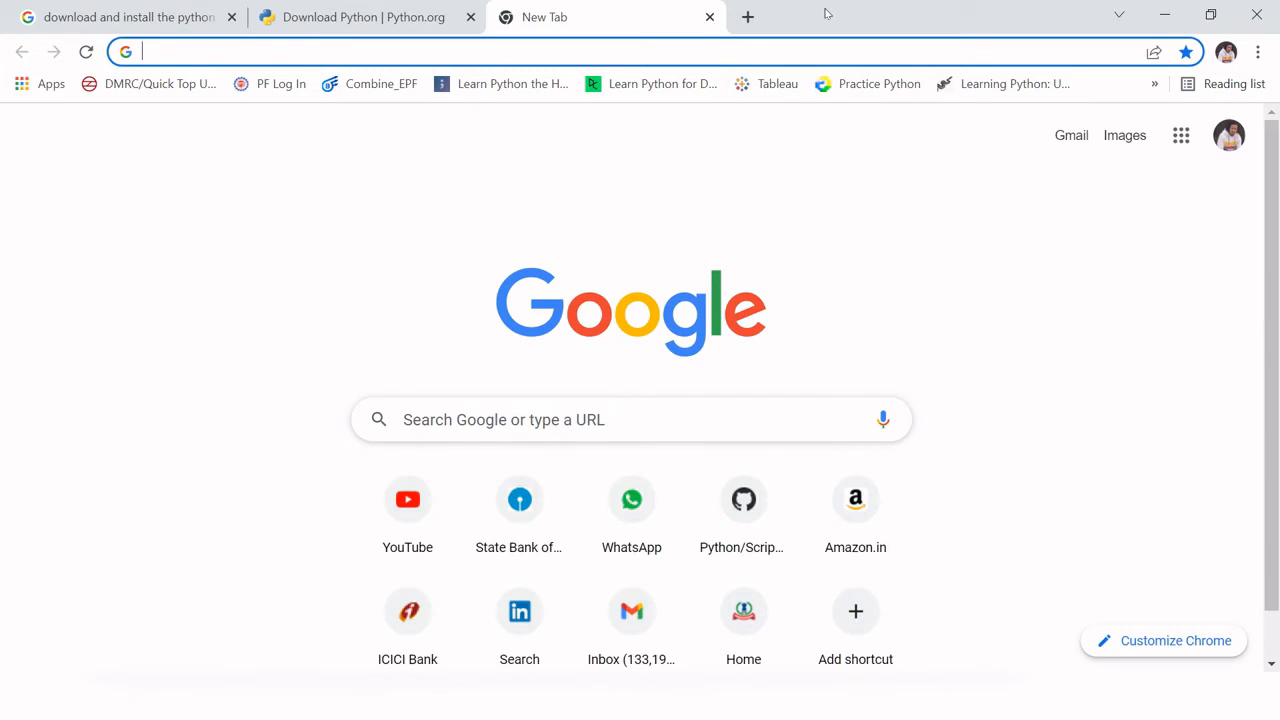
pyautogui.write('do')
pyautogui.press('Right')
pyautogui.press('BackSpace')
pyautogui.press('BackSpace')
pyautogui.press('BackSpace')
pyautogui.press('BackSpace')
pyautogui.press('BackSpace')
pyautogui.press('BackSpace')
pyautogui.press('BackSpace')
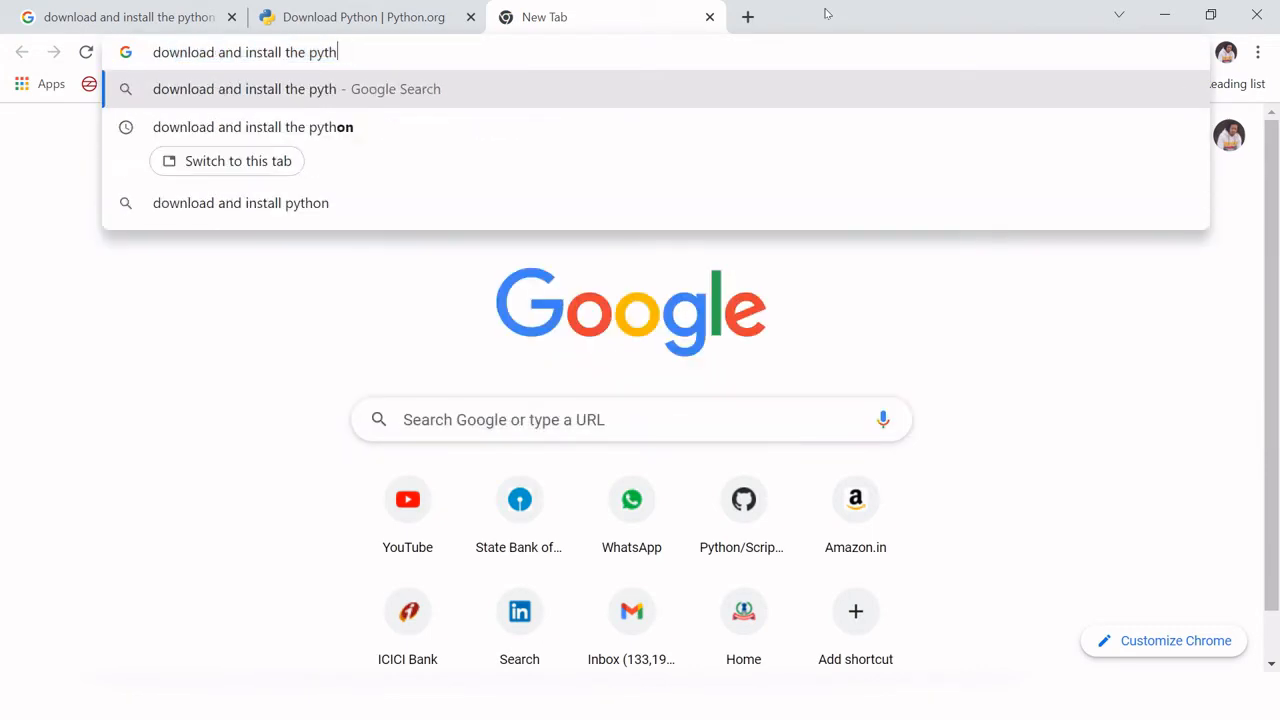
pyautogui.write('ana')
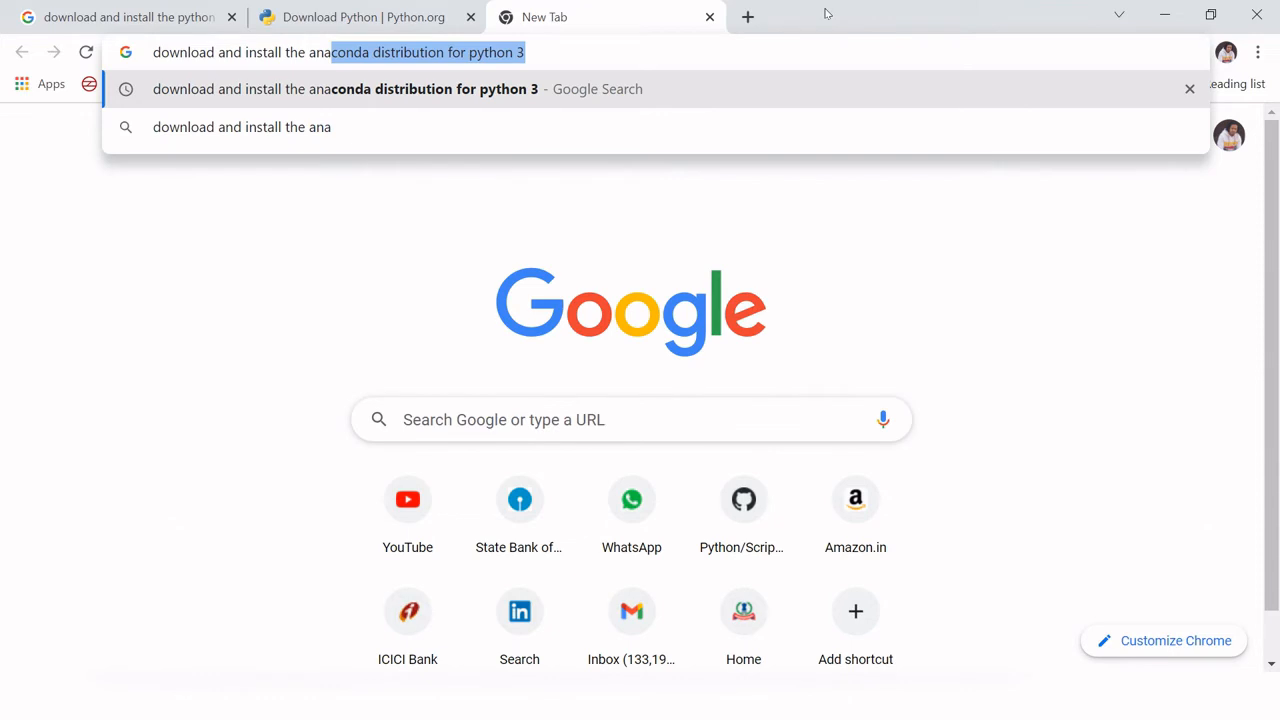
pyautogui.press('Right')
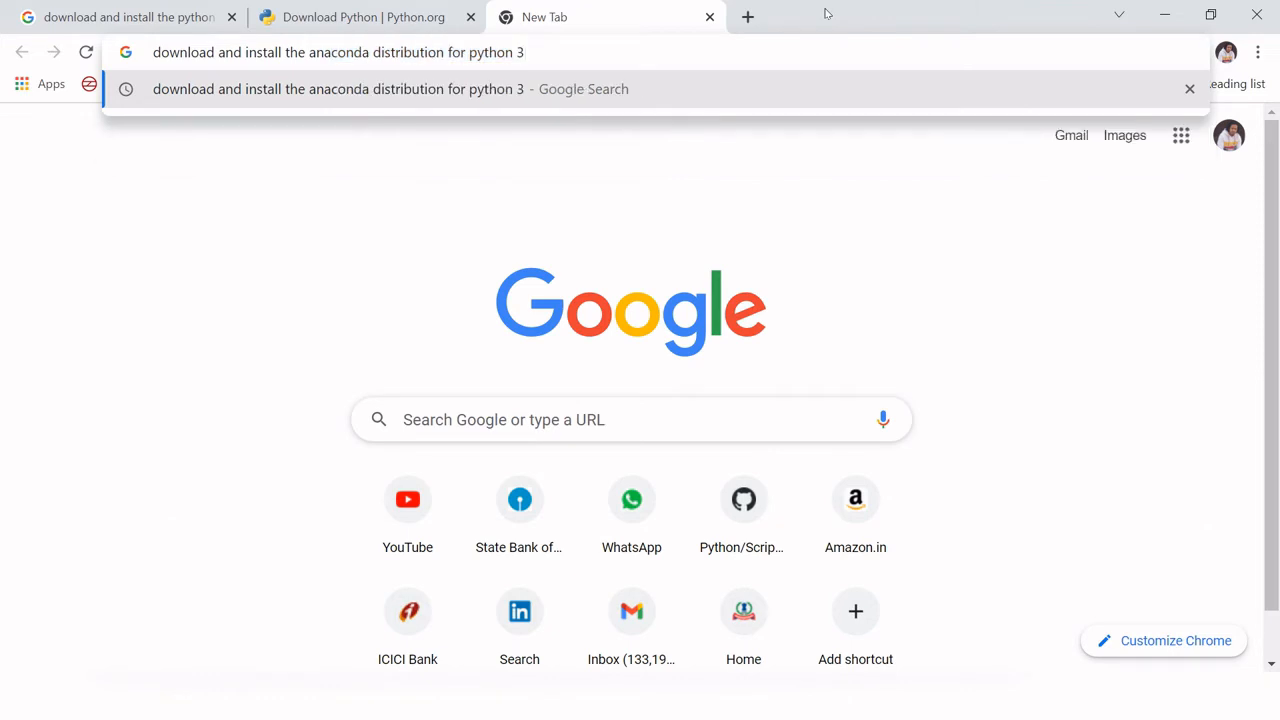
pyautogui.press('Return')
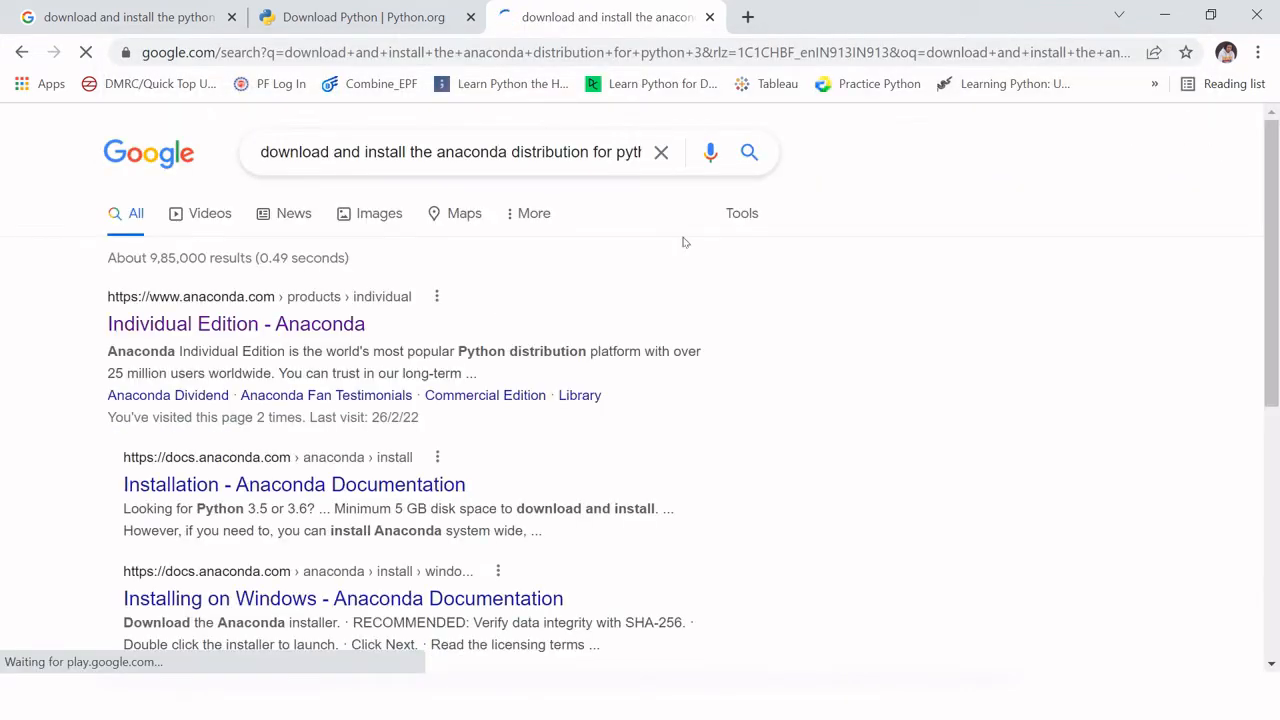
# Step: Open Anaconda's Individual Edition page in a separate tab, dismiss the translation prompt and download the Windows installer
pyautogui.middleClick(216, 324)
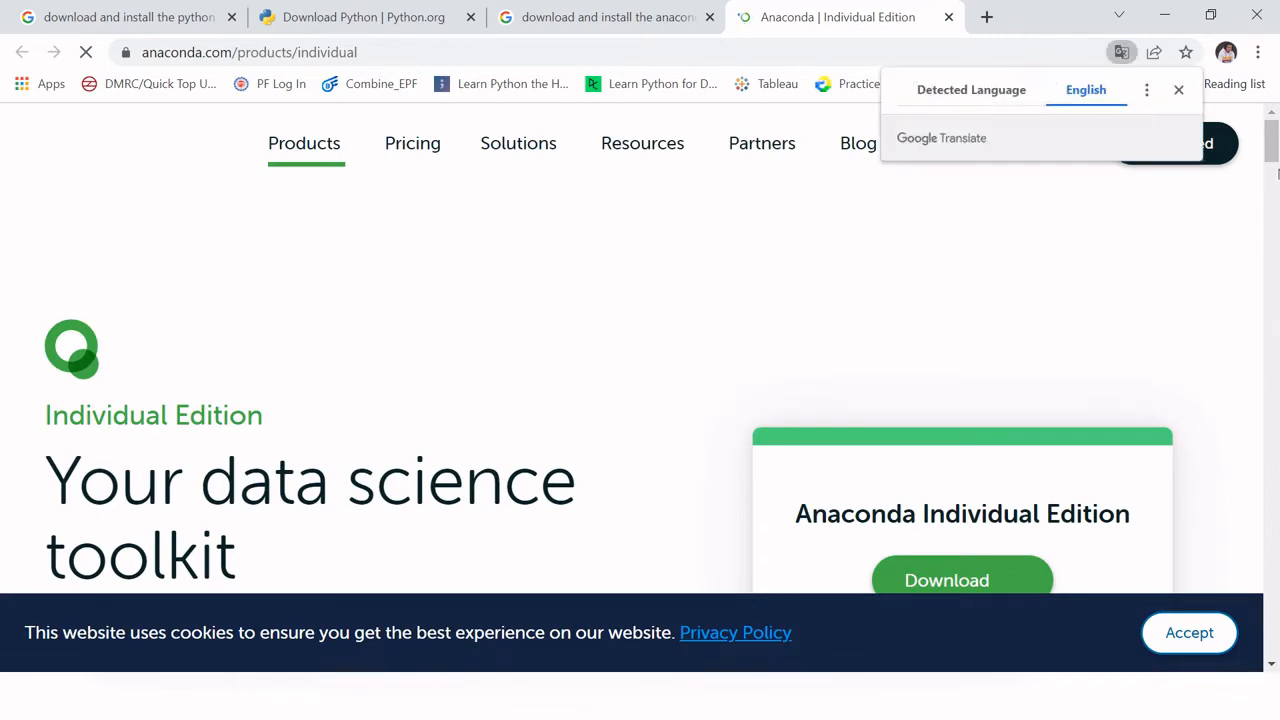
pyautogui.click(1178, 90)
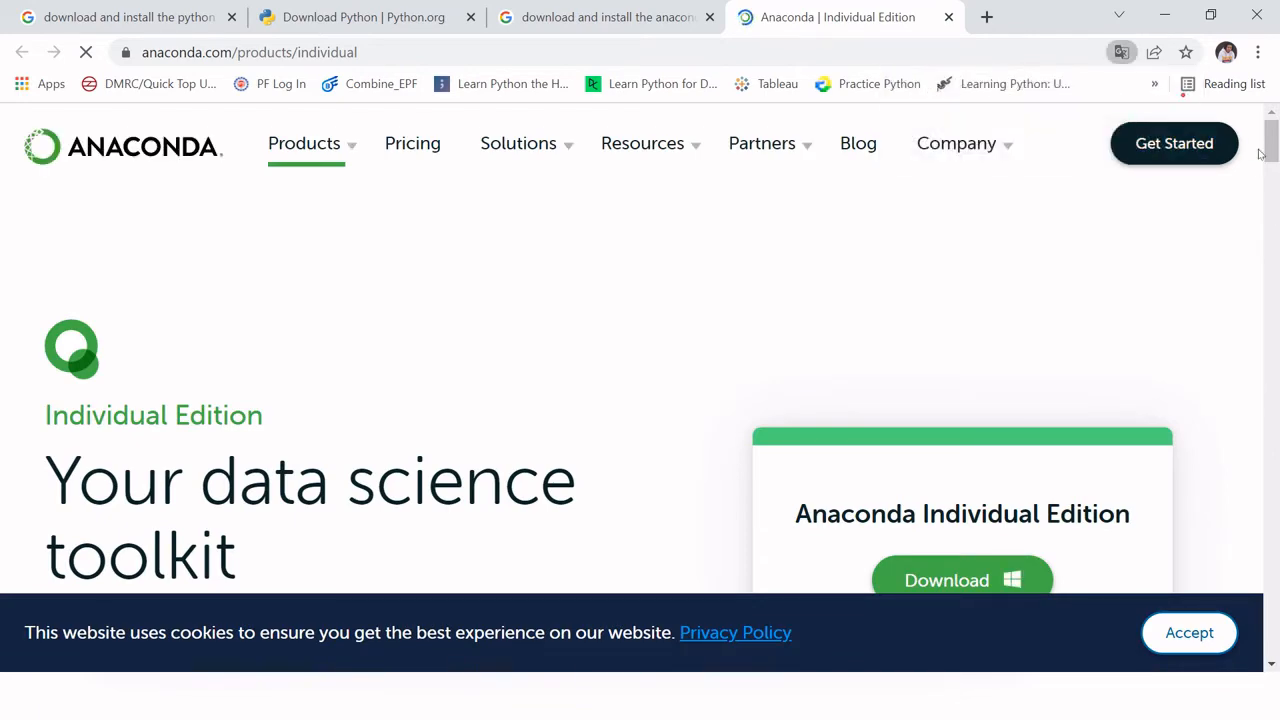
pyautogui.scroll(-4, 983, 211)
pyautogui.click(983, 211)
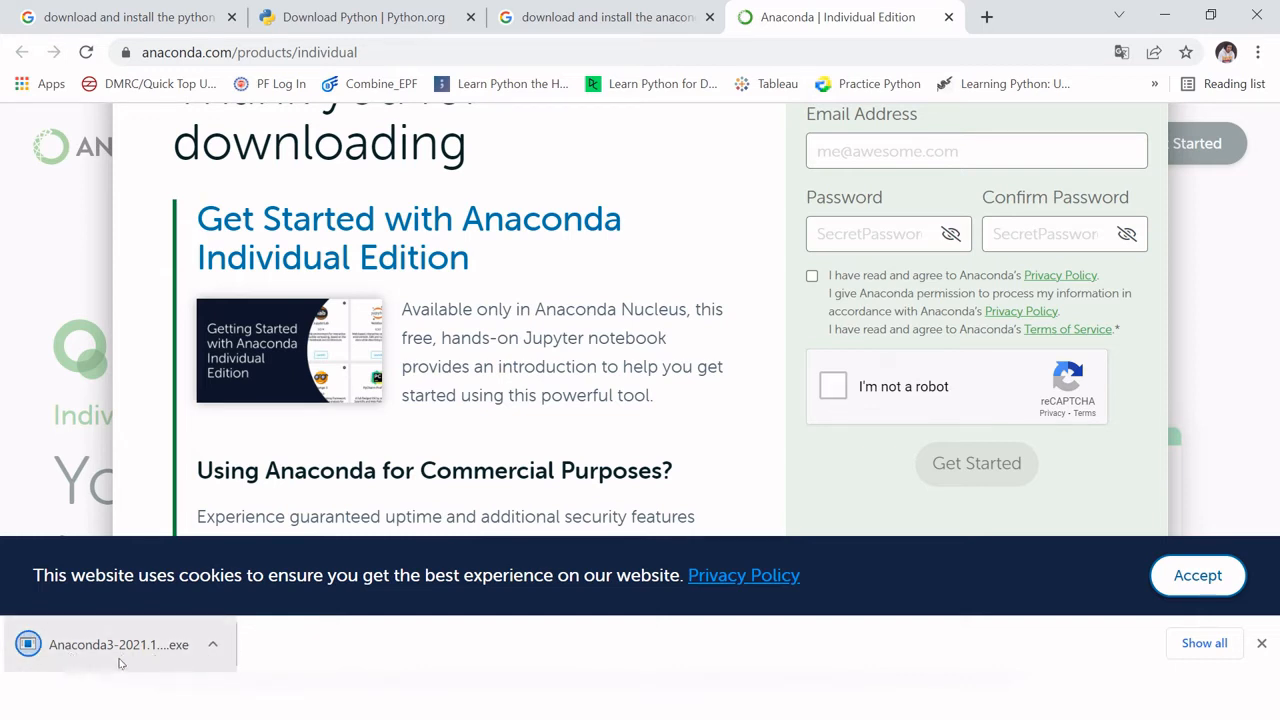
# Step: Run the downloaded Anaconda3 2021.11 installer, scroll through its license agreement to the end and accept it
pyautogui.click(212, 645)
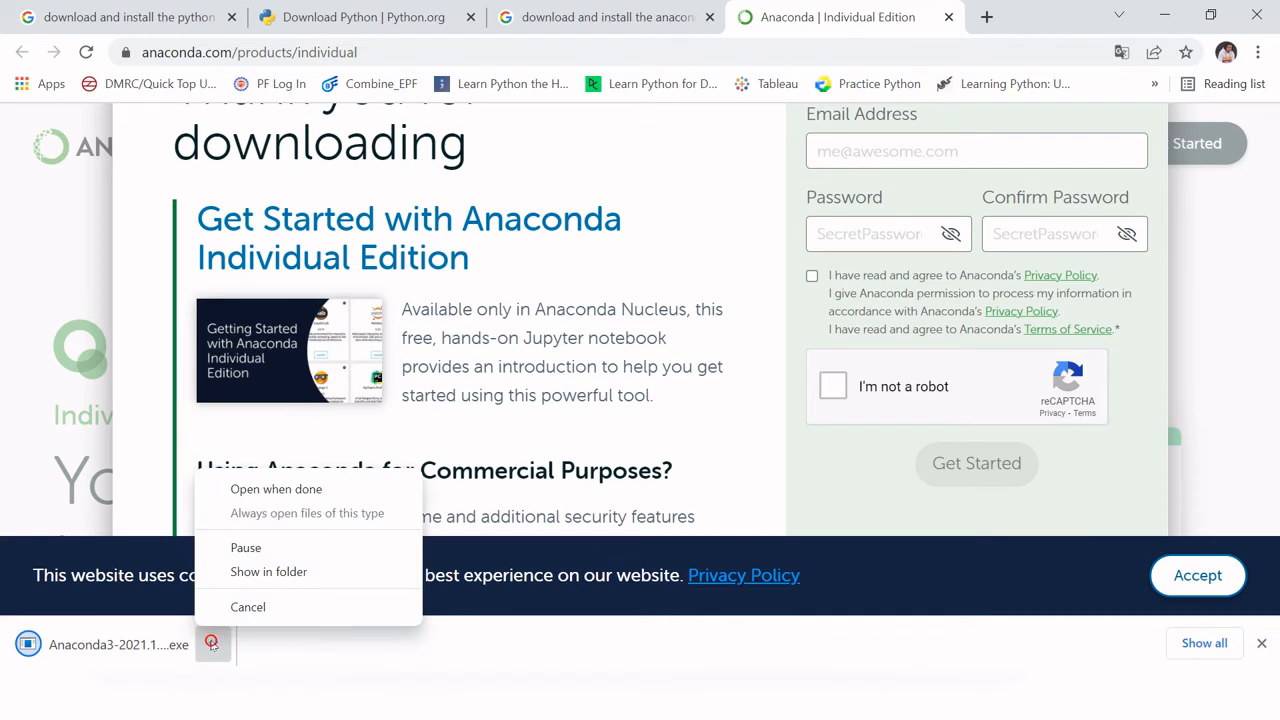
pyautogui.click(112, 645)
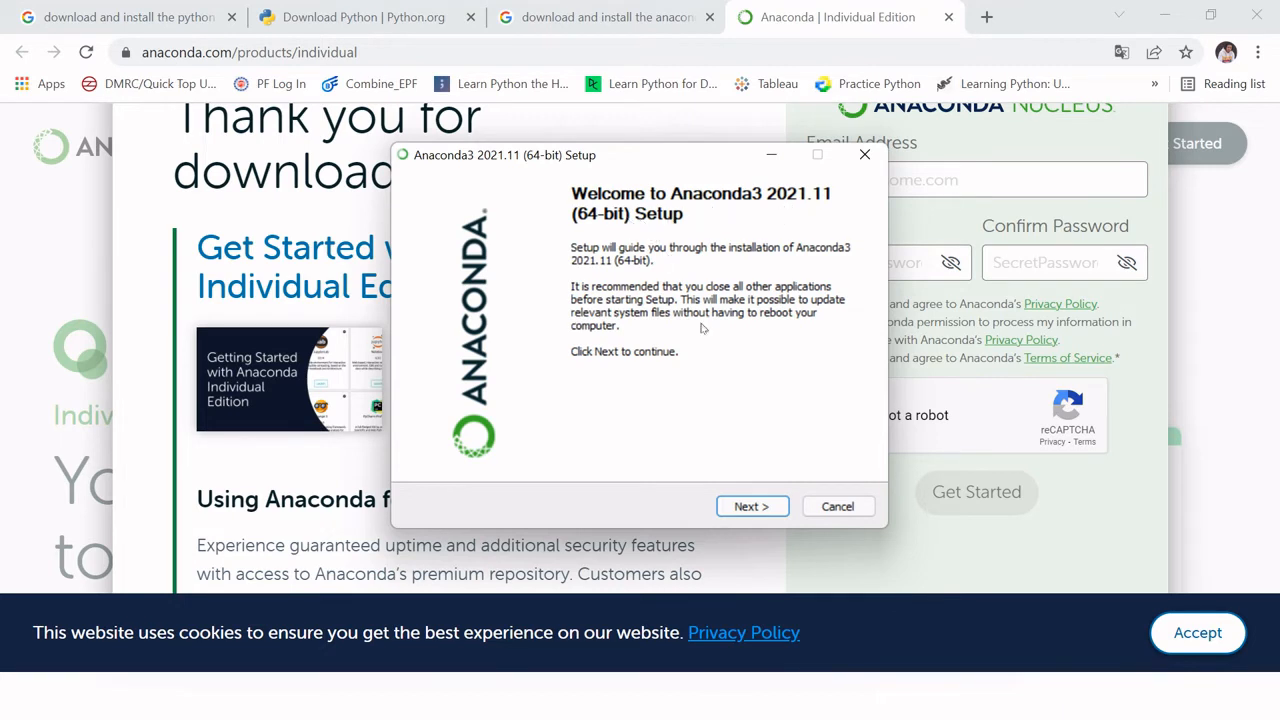
pyautogui.click(753, 509)
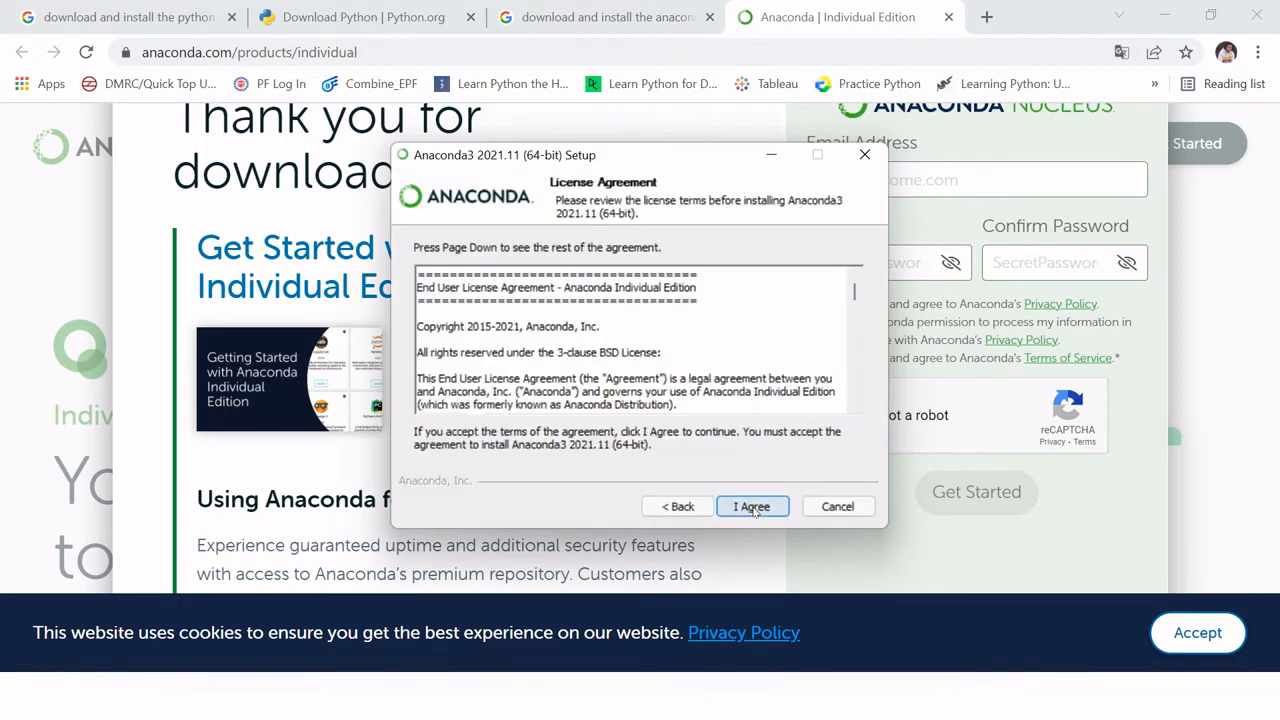
pyautogui.moveTo(853, 291); pyautogui.dragTo(848, 413)
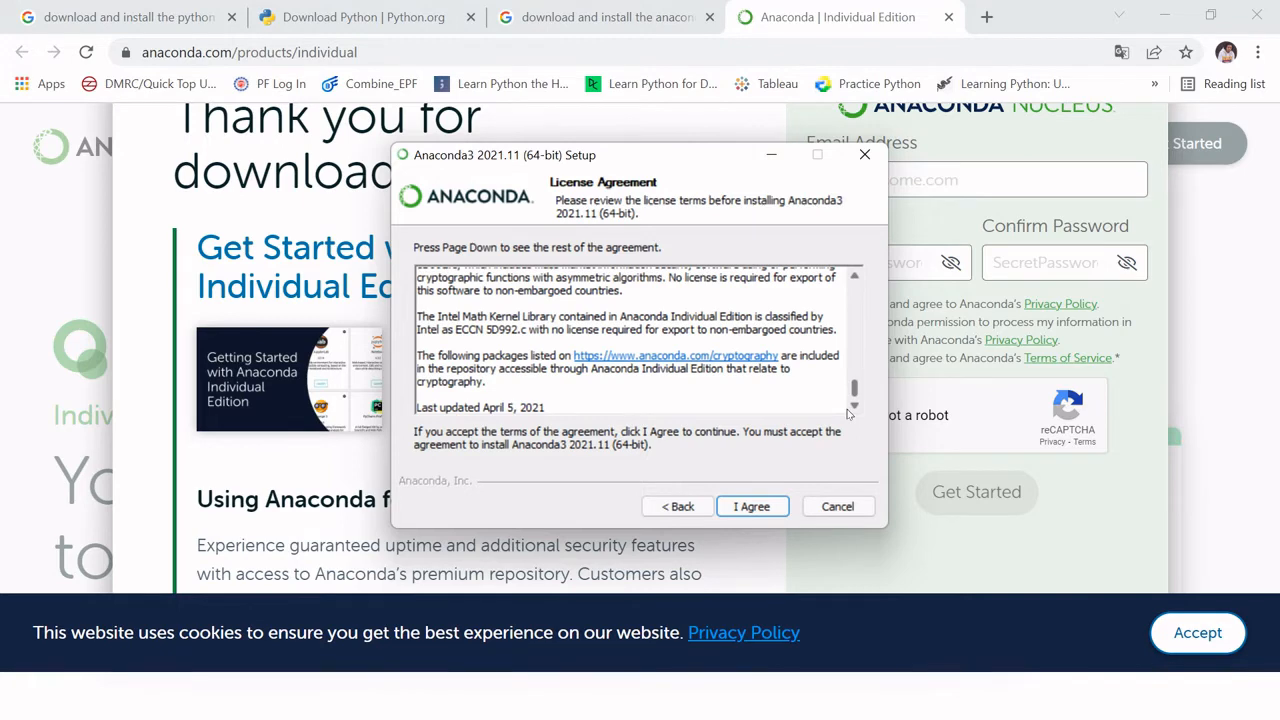
pyautogui.moveTo(848, 413)
pyautogui.mouseDown()
pyautogui.moveTo(860, 297)
pyautogui.moveTo(866, 397)
pyautogui.mouseUp()
pyautogui.click(745, 507)
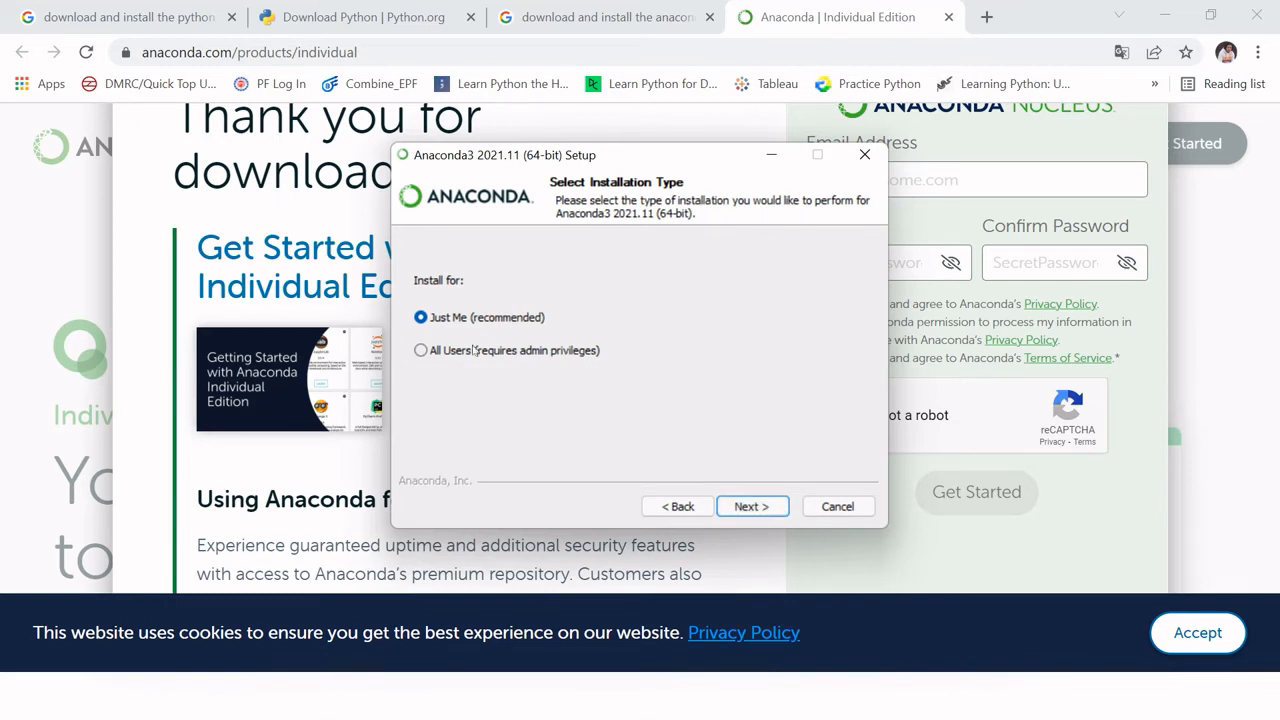
# Step: Install Anaconda for Just Me in the default folder, keeping Anaconda3 registered as the default Python 3.9 and off the PATH
pyautogui.click(756, 503)
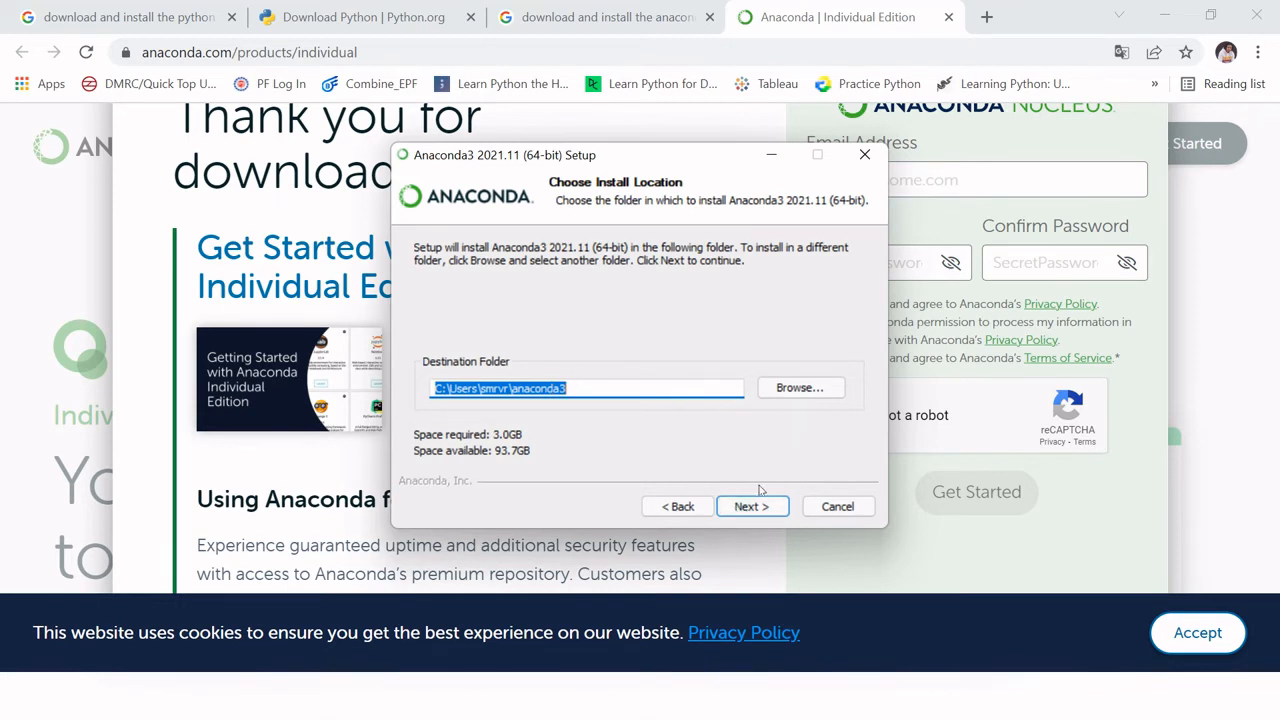
pyautogui.click(754, 508)
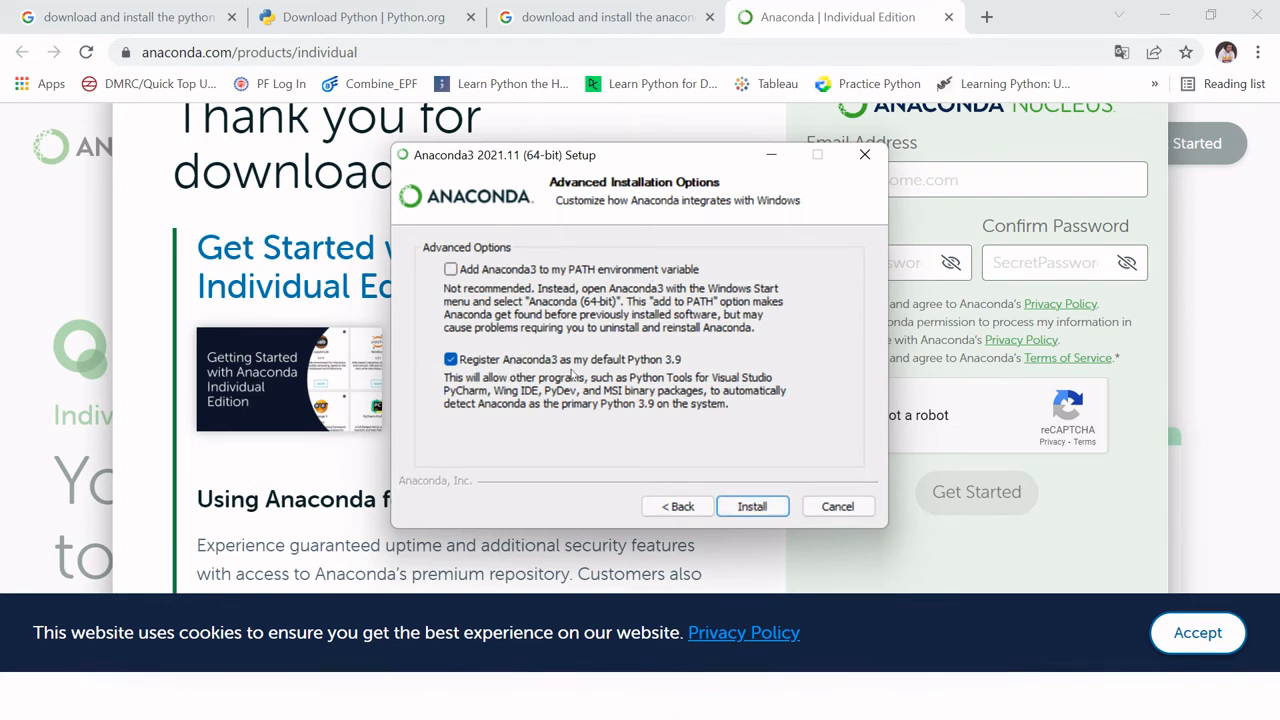
pyautogui.click(741, 506)
pyautogui.click(731, 507)
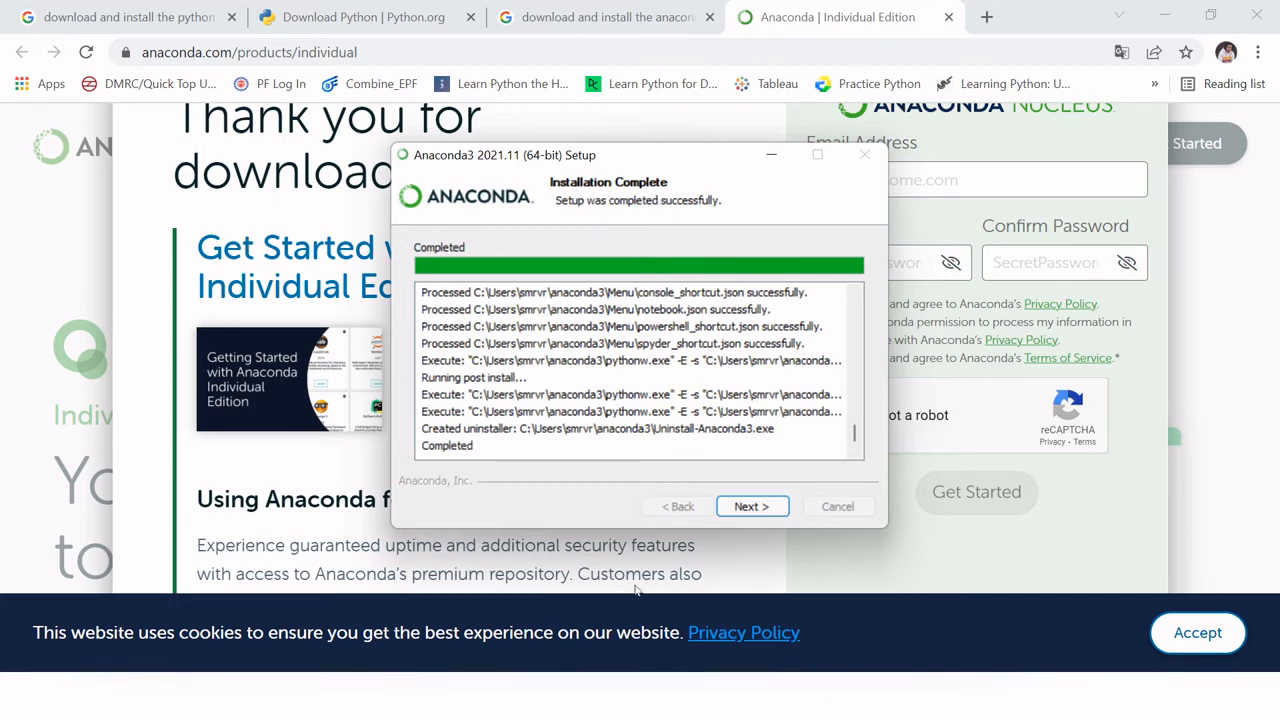
# Step: Finish the Anaconda setup with both resource links kept selected, and close the Anaconda web pages it opens
pyautogui.click(766, 508)
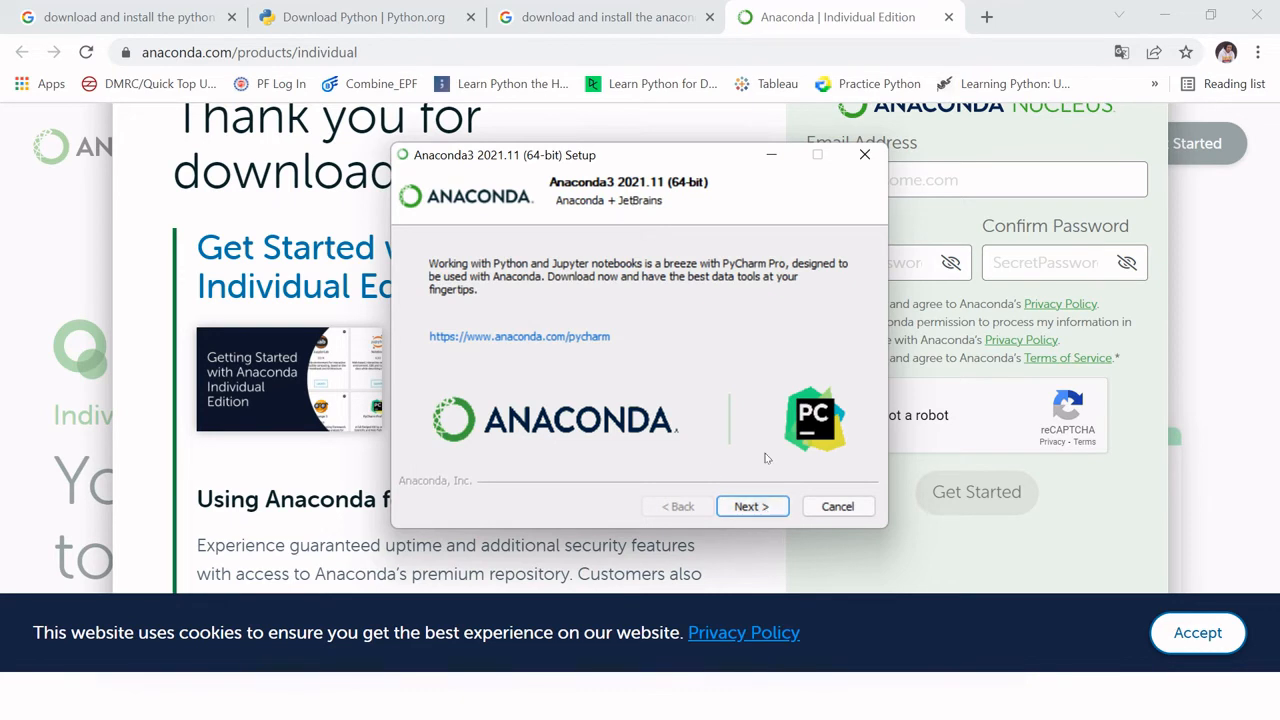
pyautogui.click(752, 508)
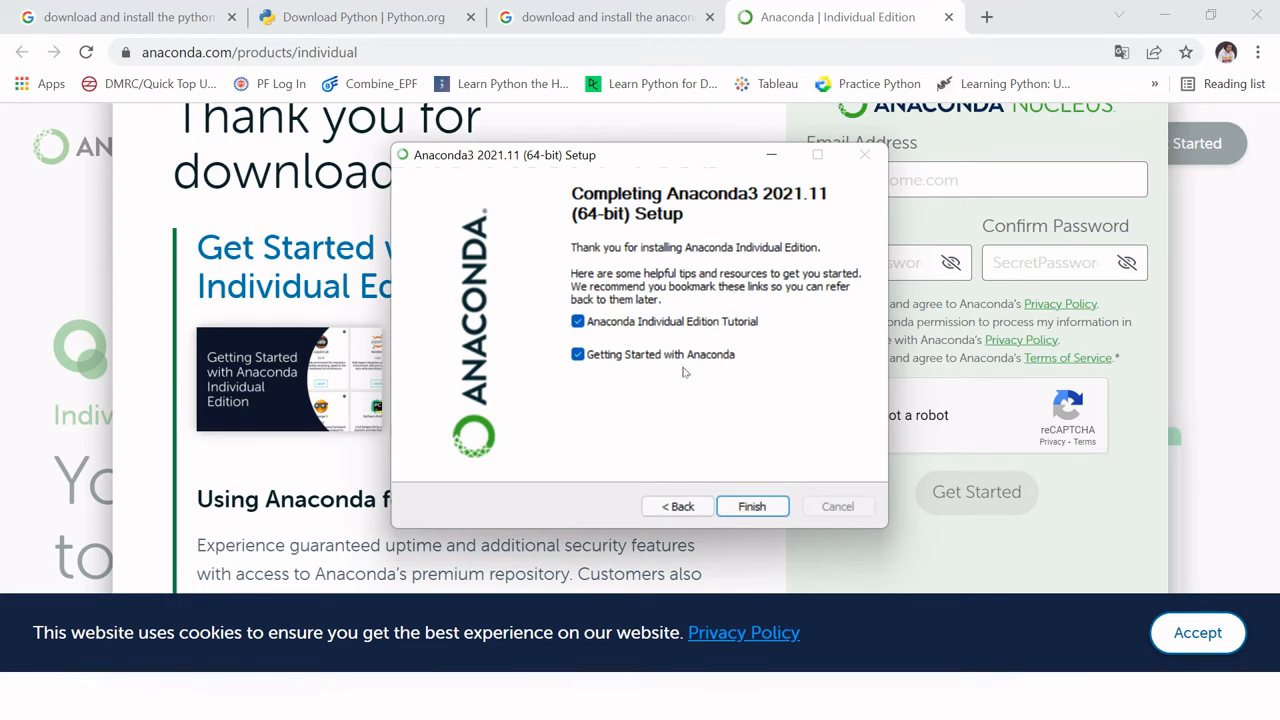
pyautogui.click(761, 512)
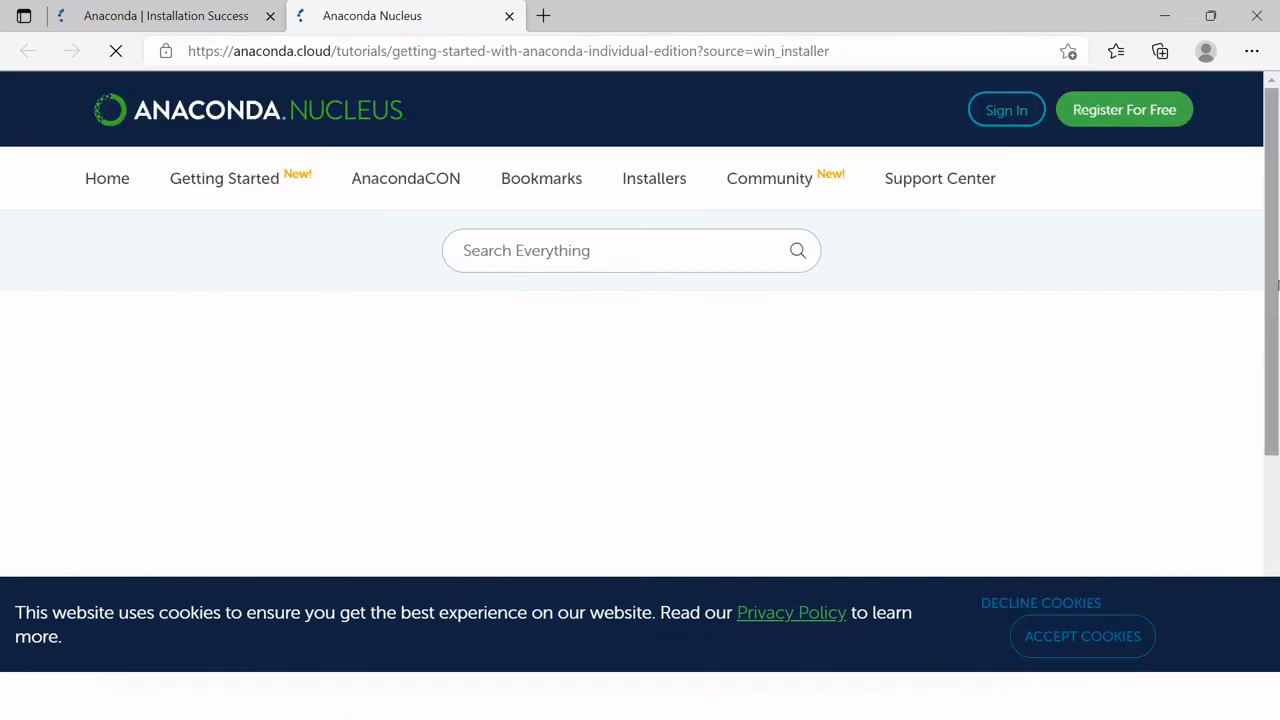
pyautogui.moveTo(1277, 260); pyautogui.dragTo(1278, 422)
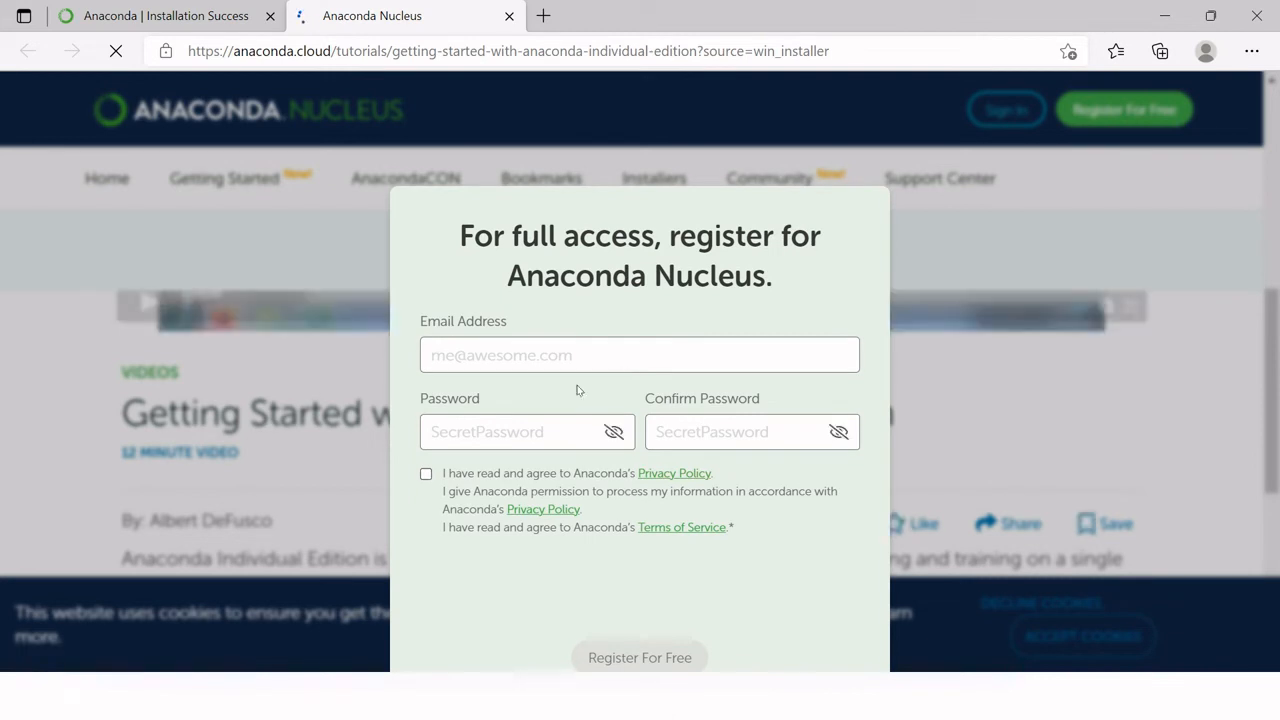
pyautogui.hotkey('ctrl', 'w')
# Step: Search Windows for "anaconda" and open Anaconda Navigator (anaconda3)
pyautogui.press('super')
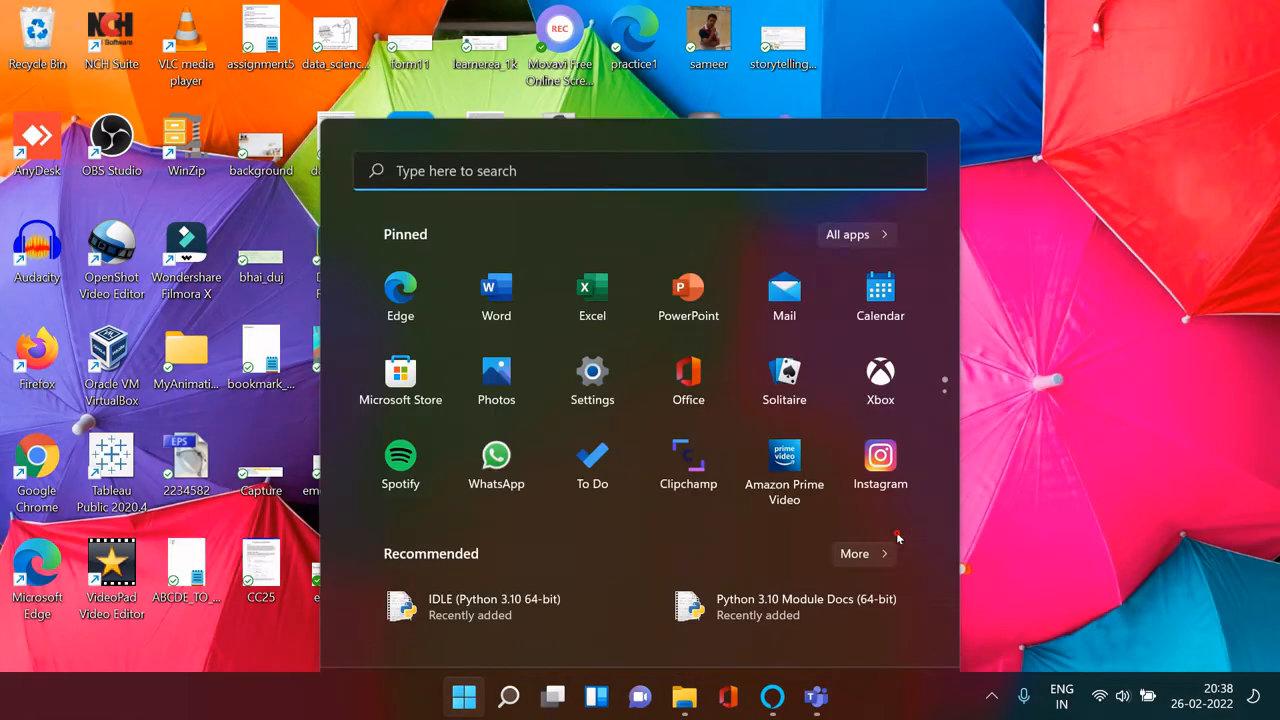
pyautogui.write('anacoda')
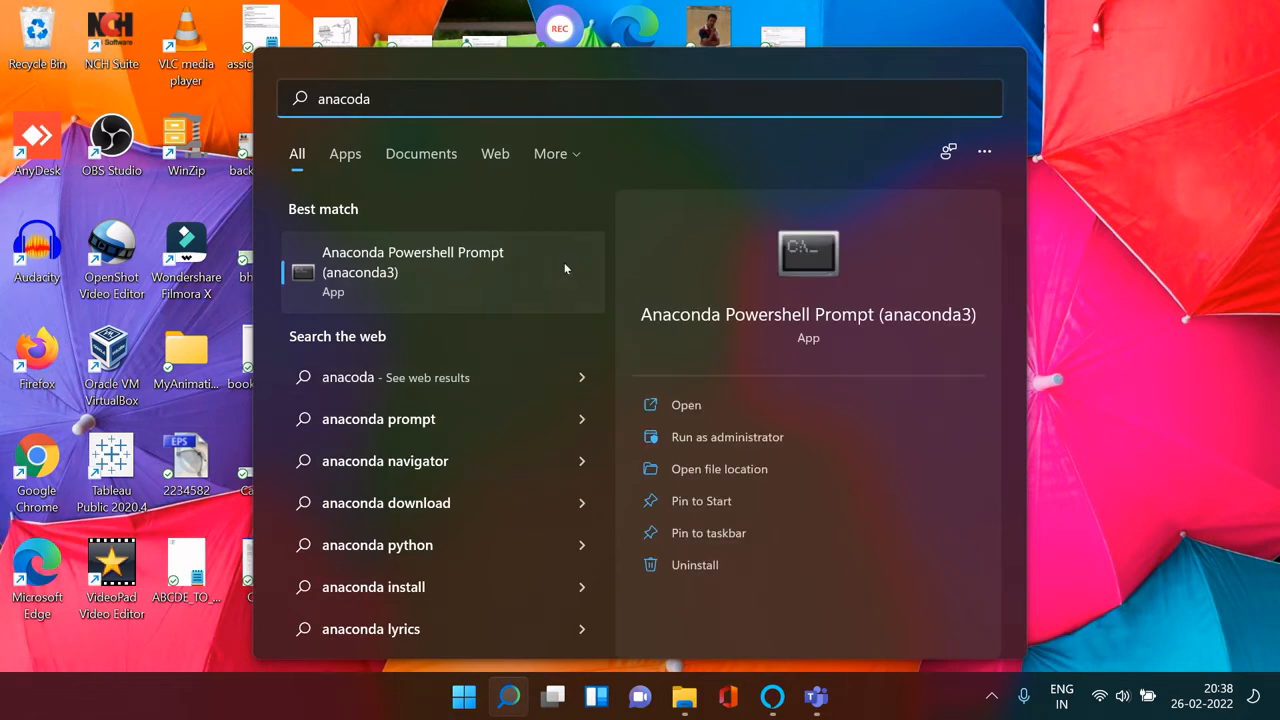
pyautogui.press('BackSpace')
pyautogui.press('BackSpace')
pyautogui.write('nda')
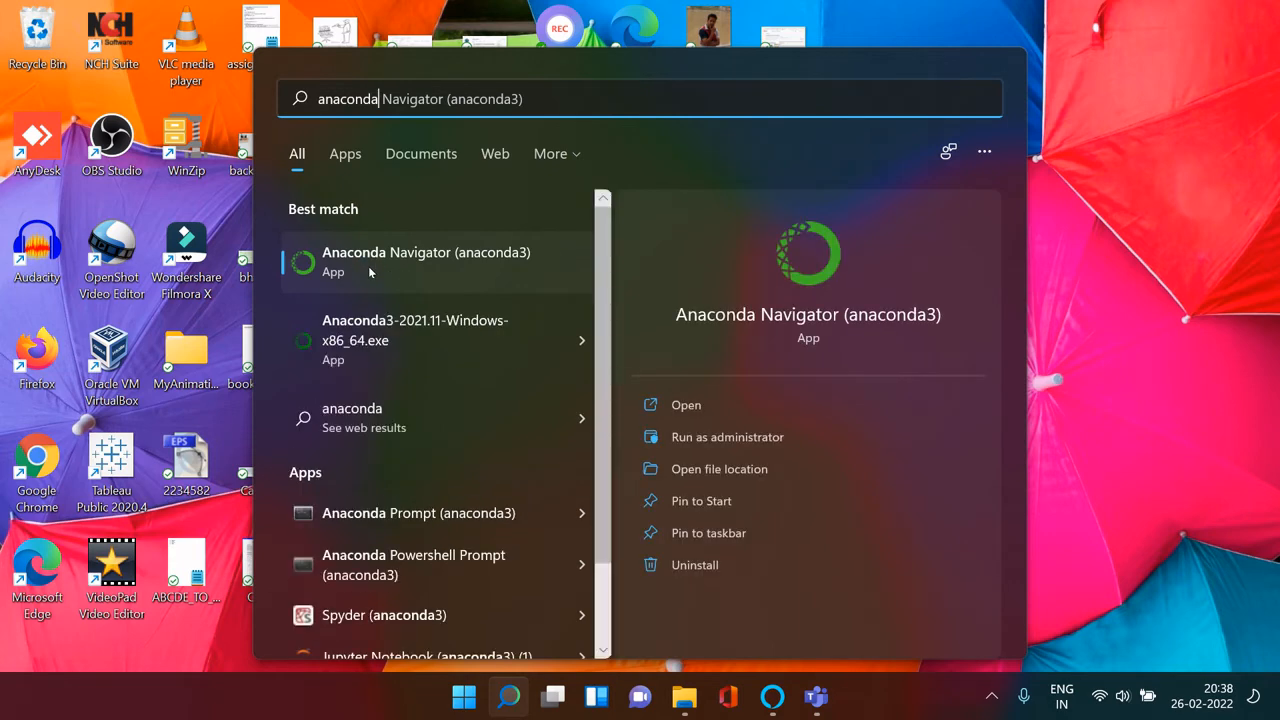
pyautogui.click(369, 272)
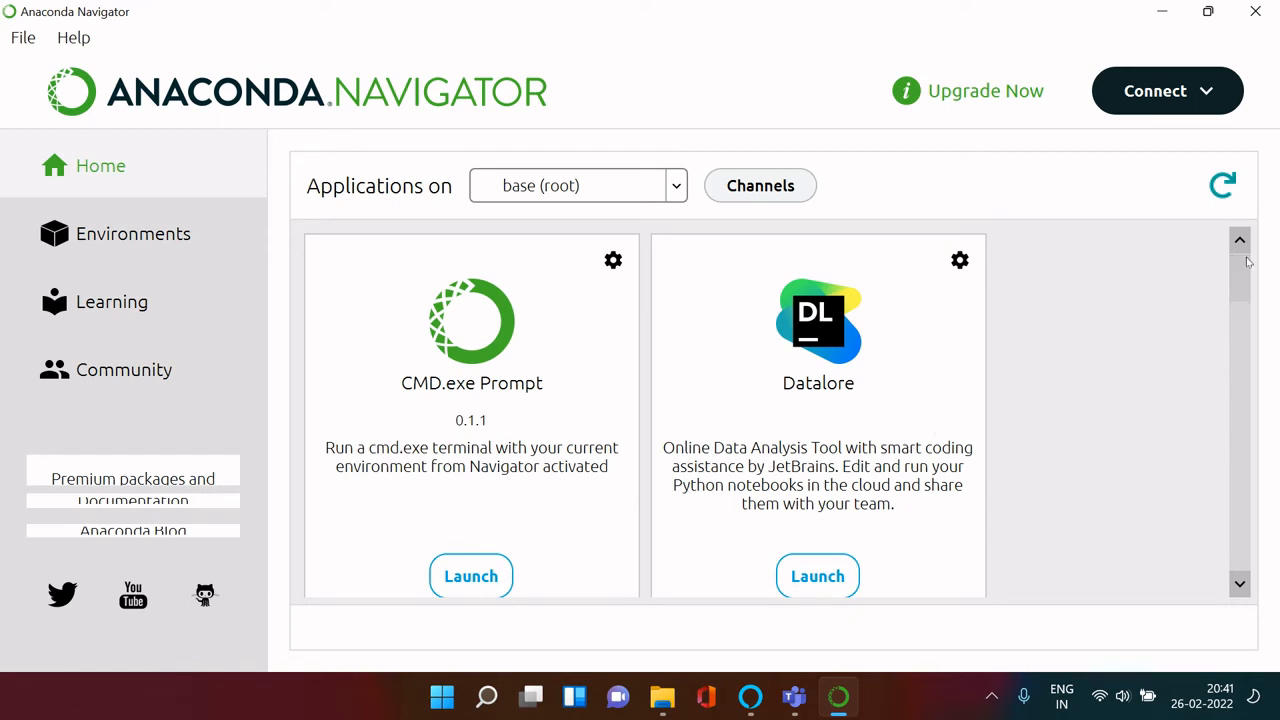
# Step: Locate the Jupyter Notebook application in Navigator, look it up in Windows search as well, and return to Navigator
pyautogui.moveTo(1245, 267); pyautogui.dragTo(1229, 367)
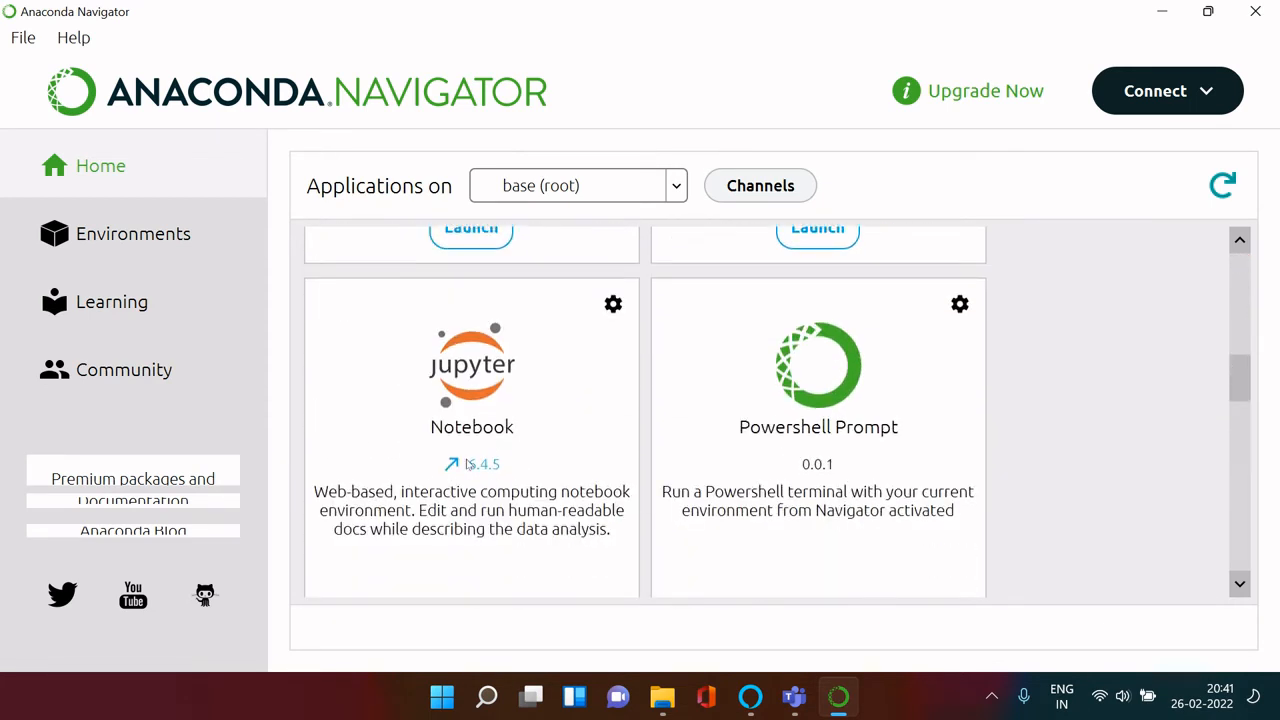
pyautogui.moveTo(1240, 384); pyautogui.dragTo(1214, 406)
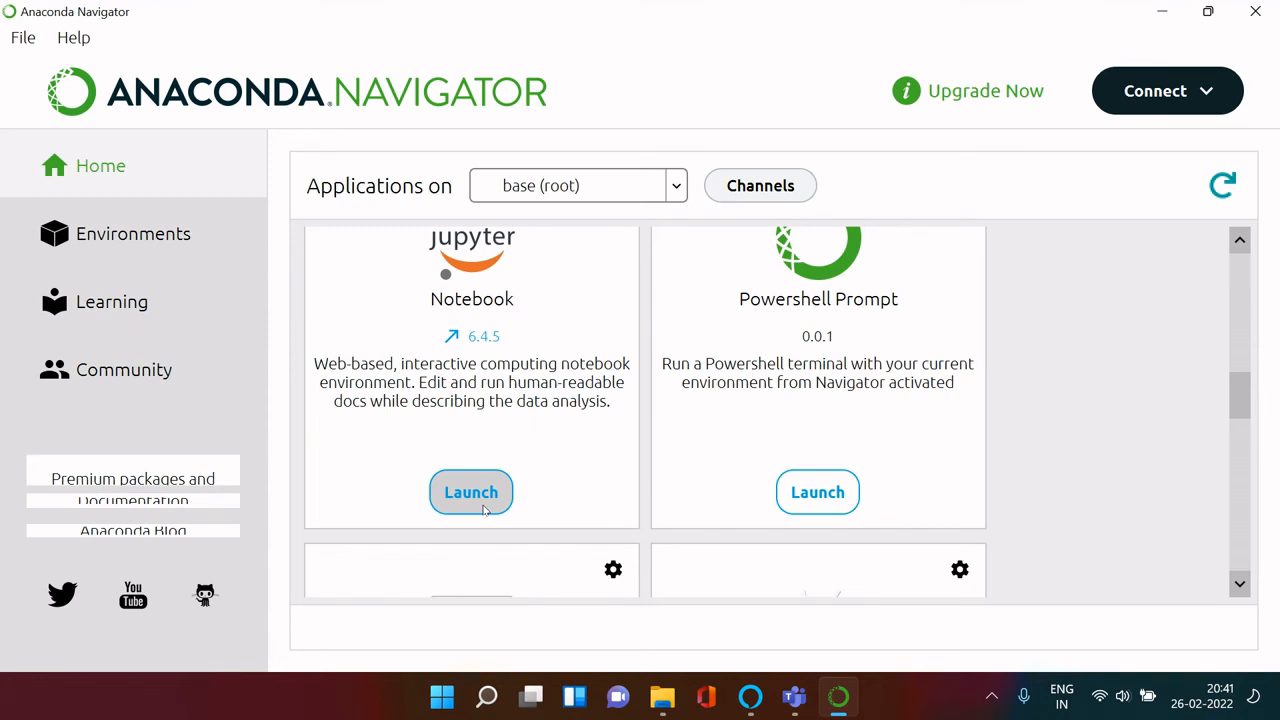
pyautogui.press('super')
pyautogui.write('jupyter Notebook (anaconda3) (1')
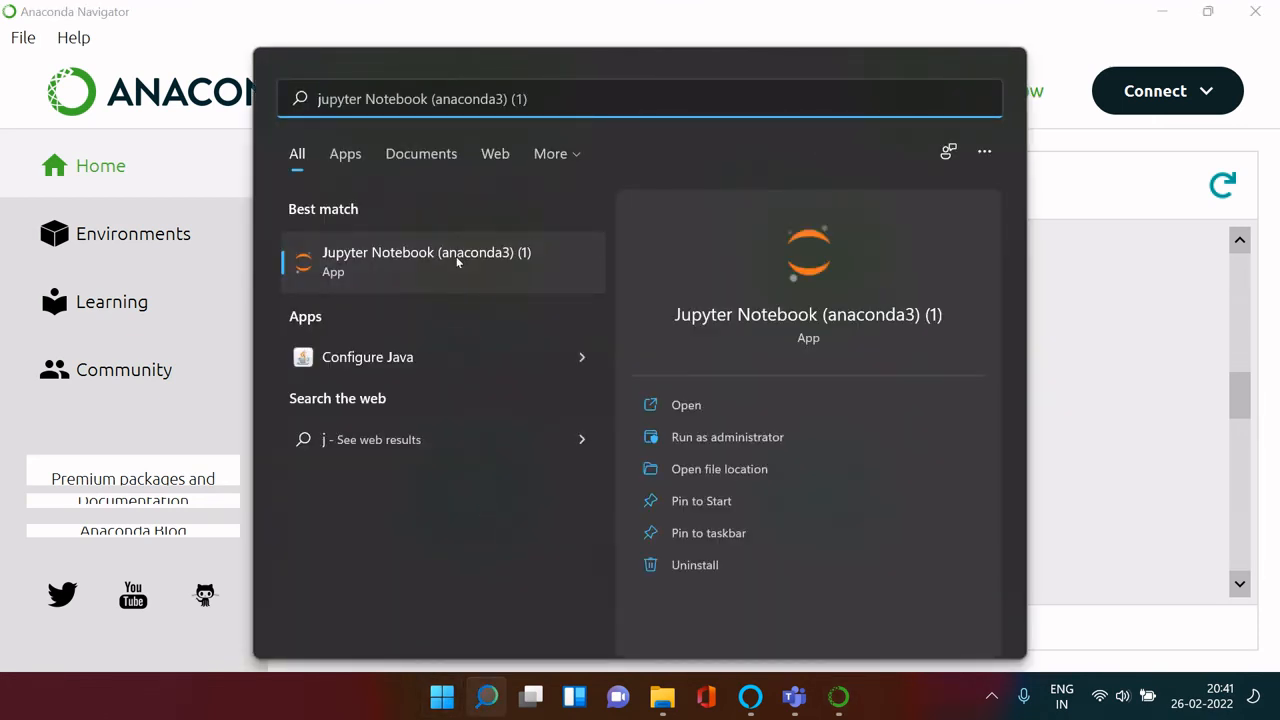
pyautogui.click(362, 6)
# Step: Launch Jupyter Notebook from Navigator and create a new Python 3 (ipykernel) notebook
pyautogui.click(473, 508)
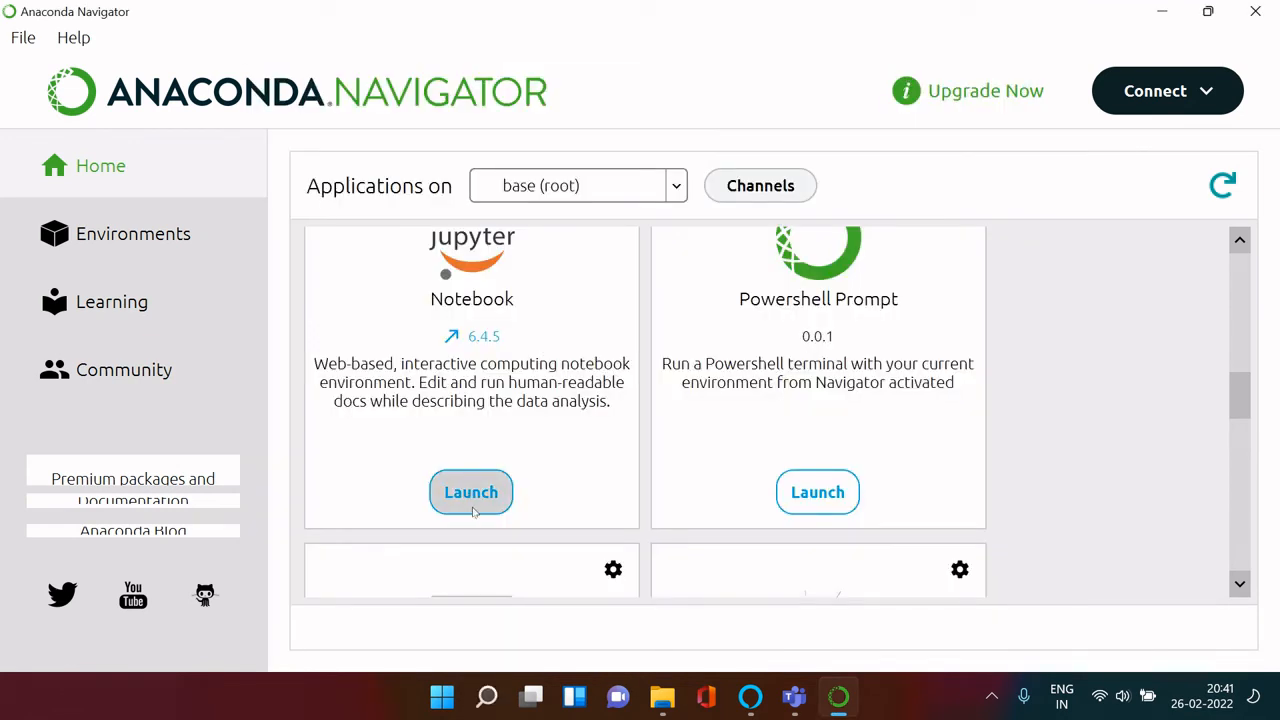
pyautogui.click(473, 508)
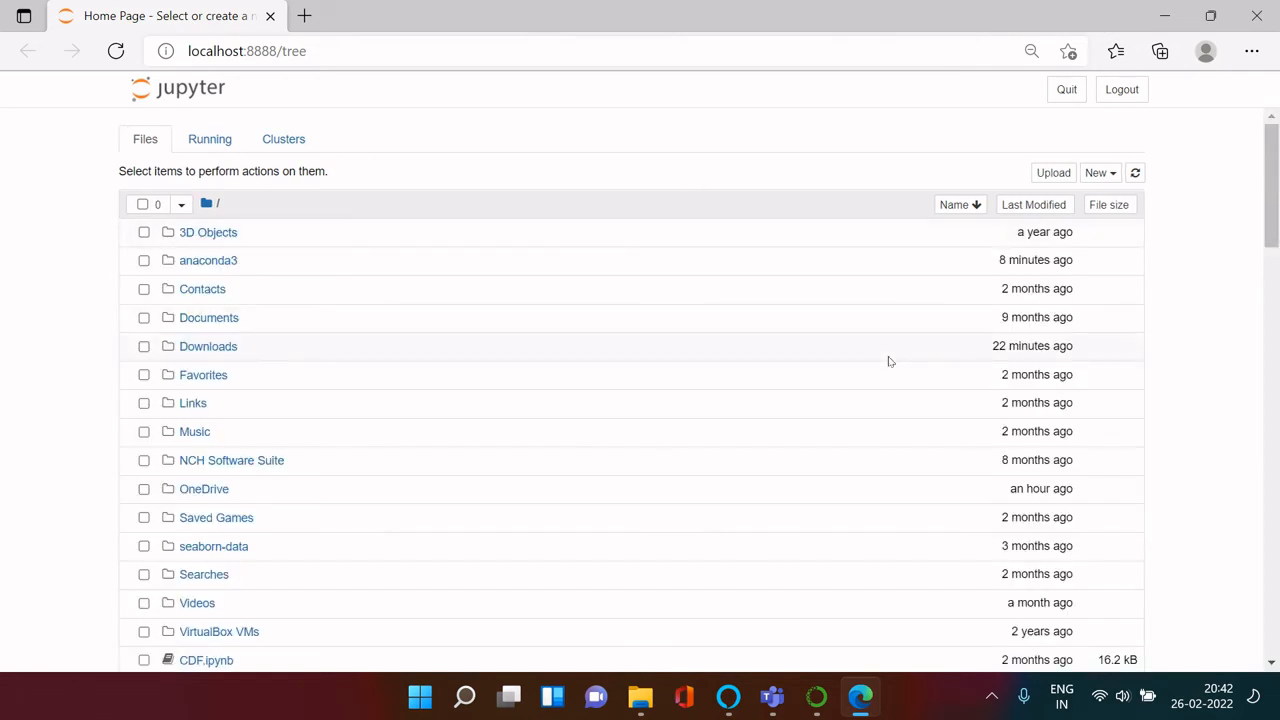
pyautogui.moveTo(1272, 214); pyautogui.dragTo(1241, 102)
pyautogui.click(1106, 175)
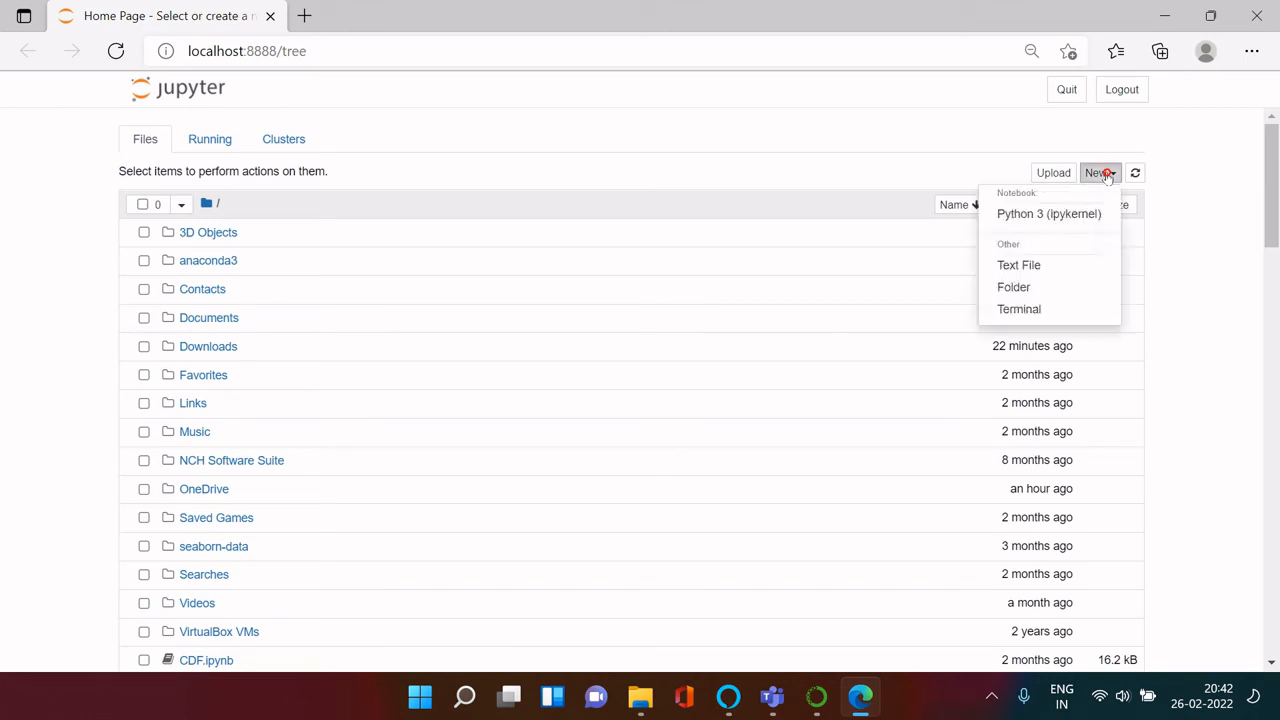
pyautogui.click(1056, 218)
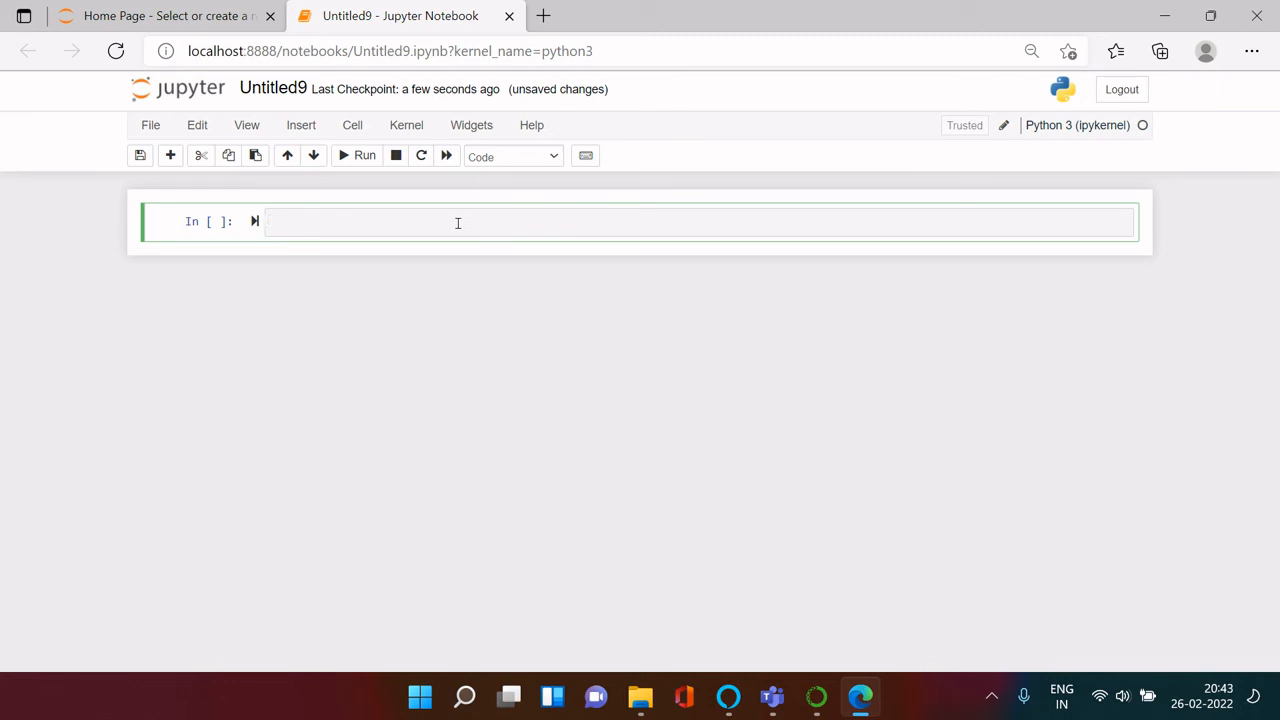
pyautogui.write('pr')
pyautogui.write('i')
pyautogui.press('BackSpace')
pyautogui.press('BackSpace')
pyautogui.press('BackSpace')
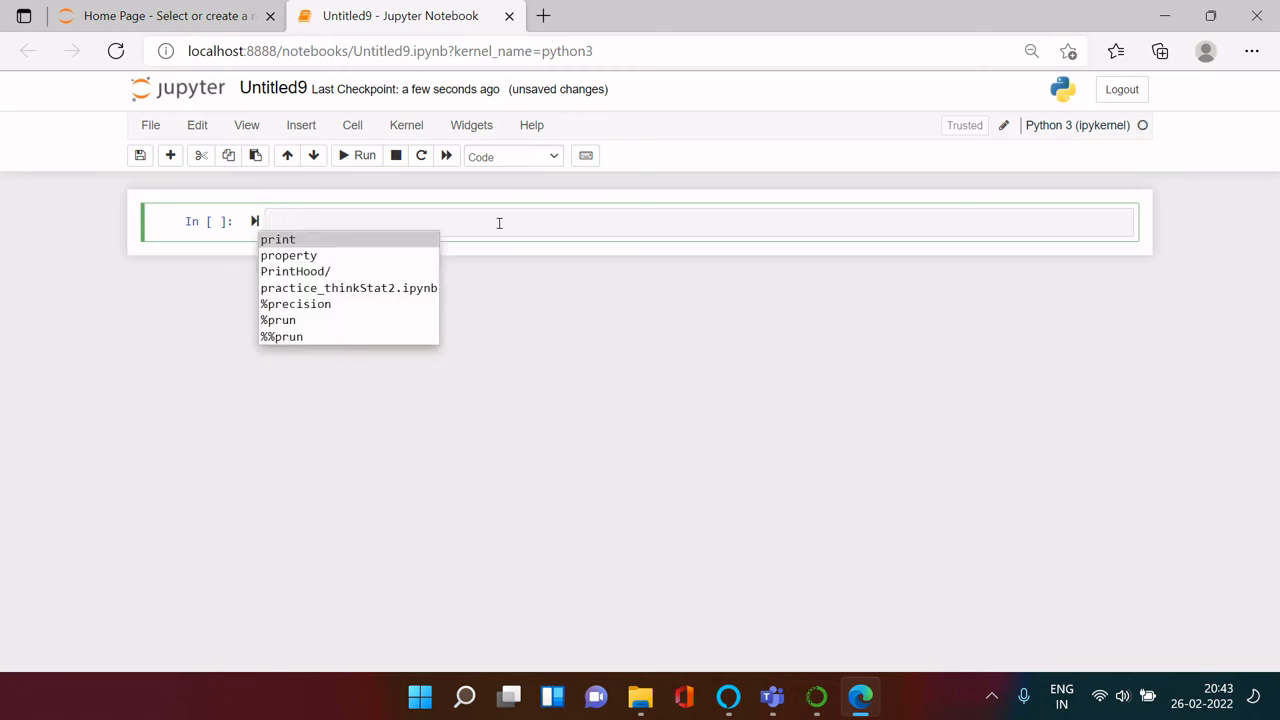
# Step: Enter print("Hi There") in the first notebook cell and run it in place
pyautogui.write('pri')
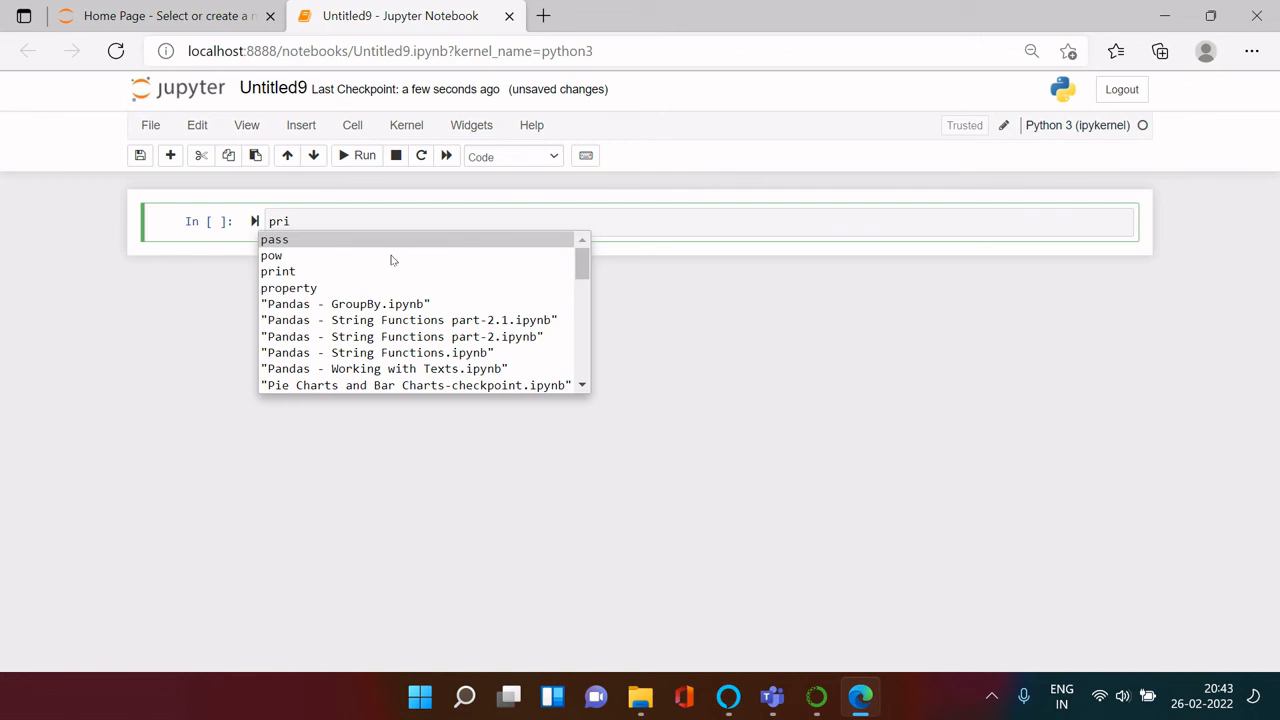
pyautogui.press('Down')
pyautogui.press('Down')
pyautogui.press('Return')
pyautogui.press('BackSpace')
pyautogui.press('BackSpace')
pyautogui.press('BackSpace')
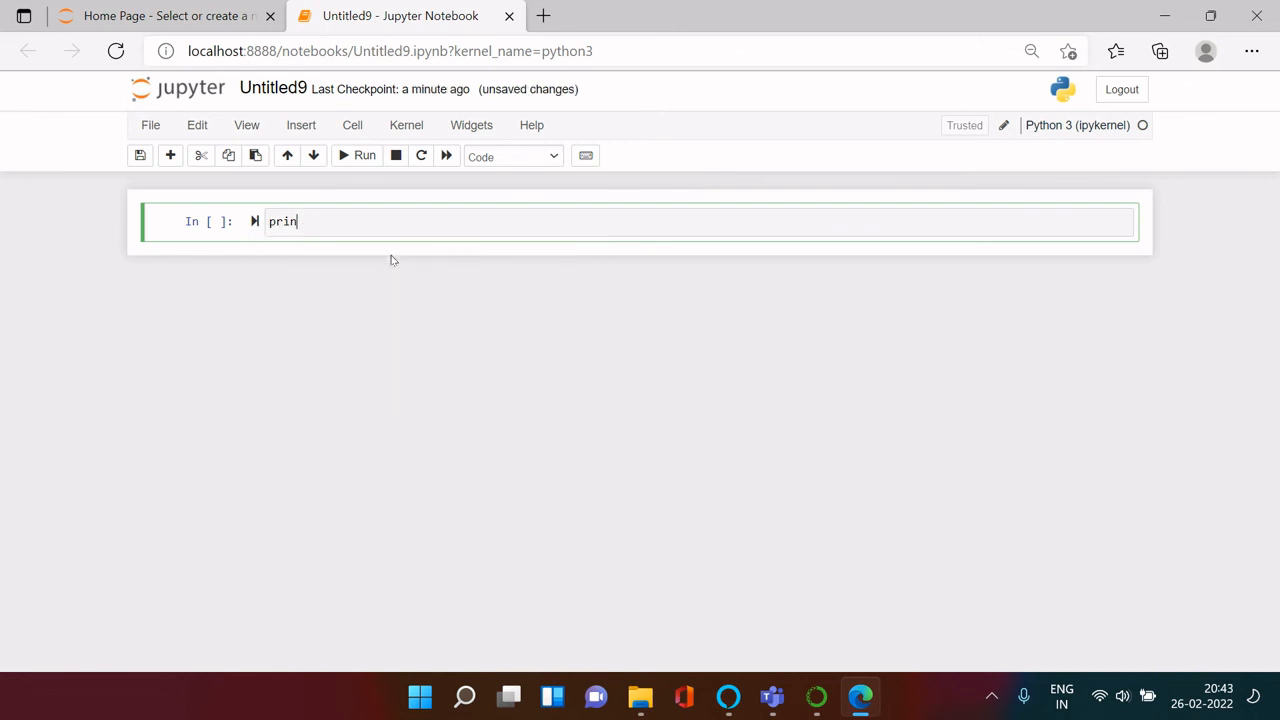
pyautogui.write('t')
pyautogui.write('(')
pyautogui.write('"')
pyautogui.write('Hello')
pyautogui.press('BackSpace')
pyautogui.press('BackSpace')
pyautogui.press('BackSpace')
pyautogui.press('BackSpace')
pyautogui.press('BackSpace')
pyautogui.press('BackSpace')
pyautogui.write('Hi Ther')
pyautogui.hotkey('ctrl', 'Return')
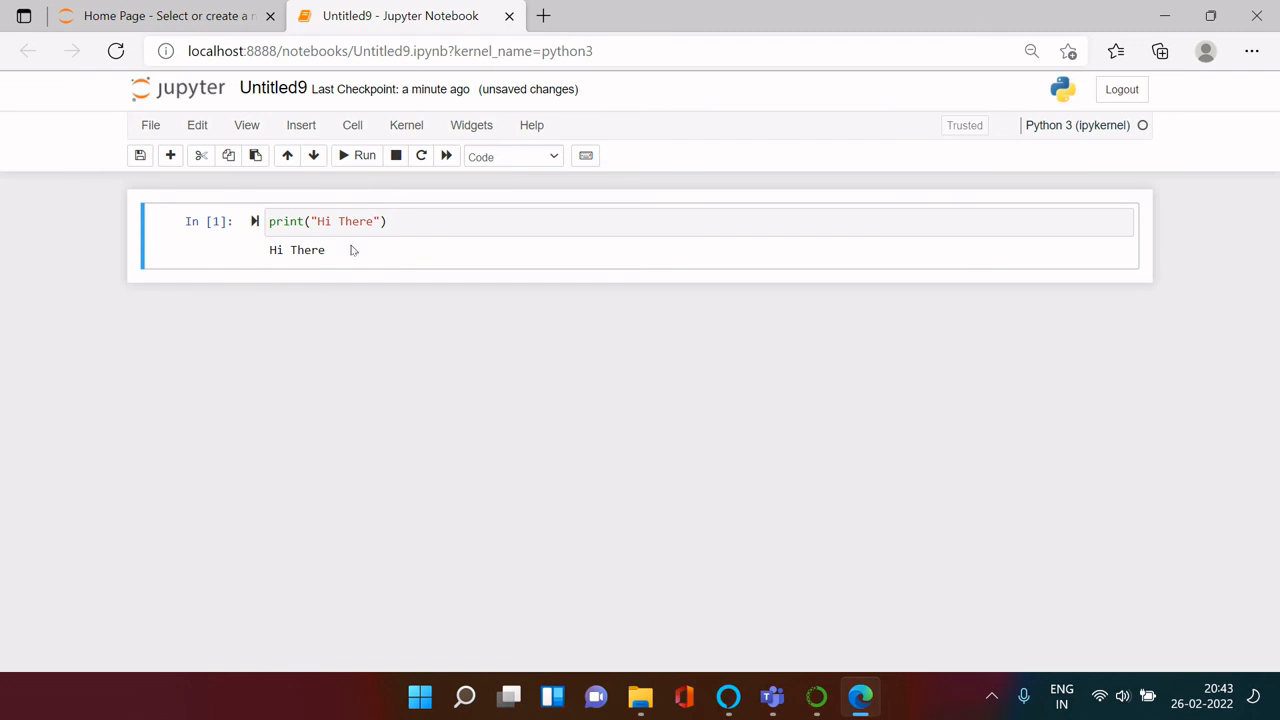
# Step: Run the print cell again in place, and once more so that the selection advances to a new cell below
pyautogui.click(427, 233)
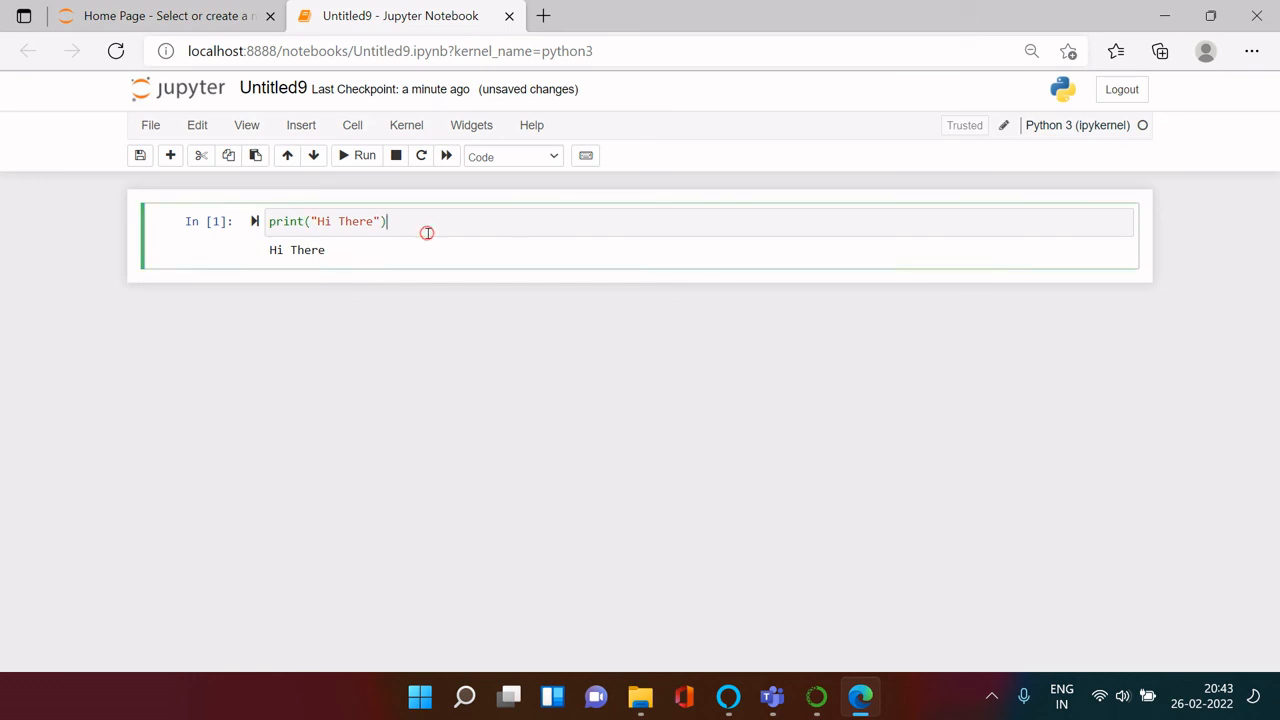
pyautogui.hotkey('ctrl', 'Return')
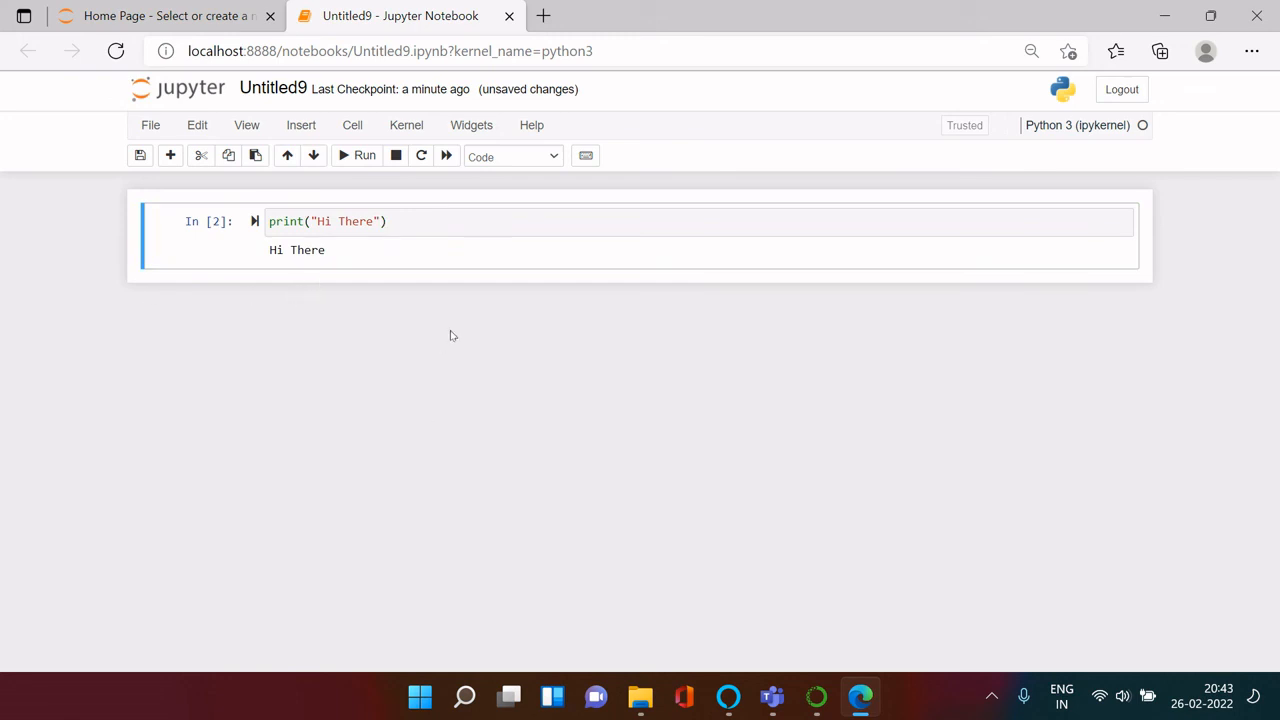
pyautogui.hotkey('shift', 'Return')
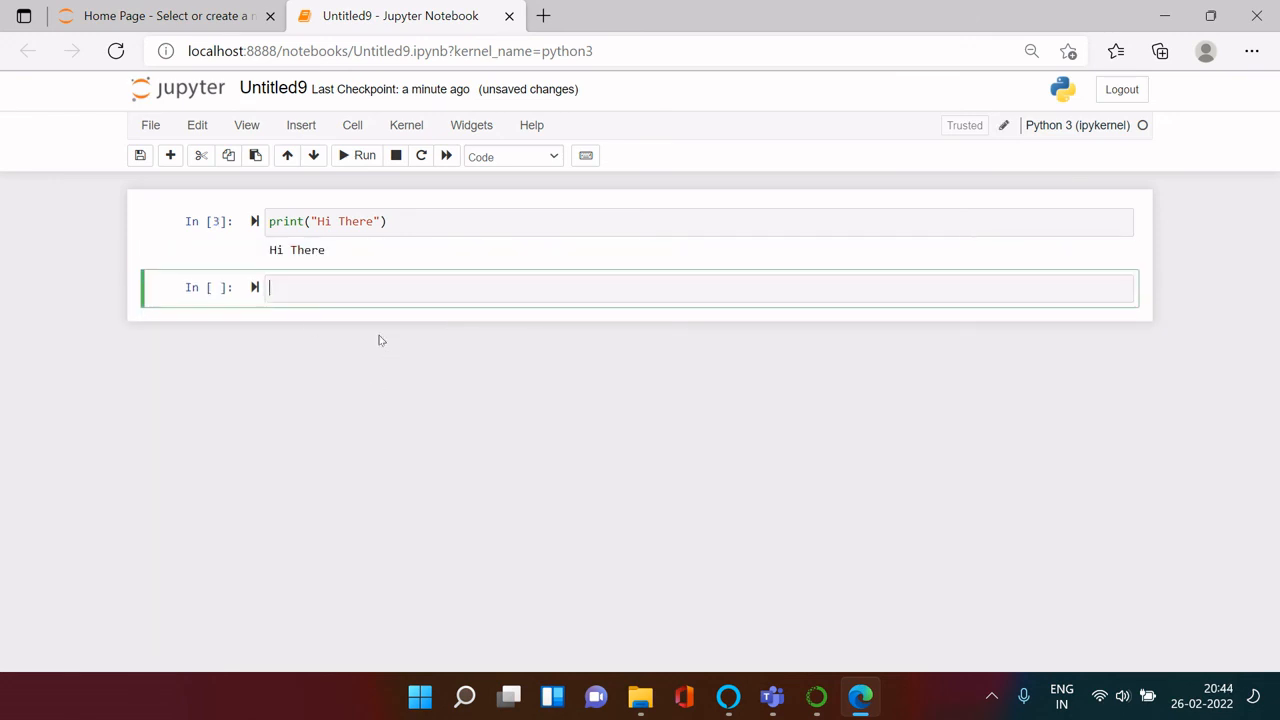
# Step: Insert two more empty cells below the notebook's empty second cell
pyautogui.click(212, 291)
pyautogui.press('b')
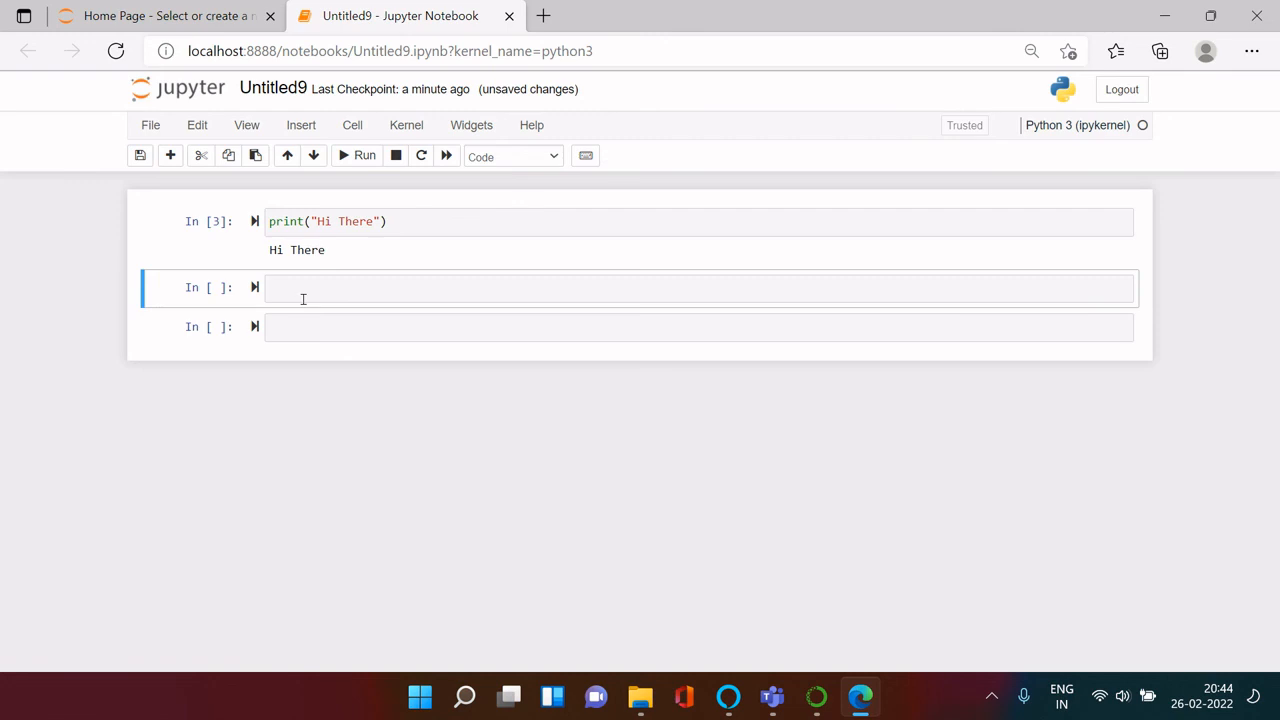
pyautogui.click(260, 345)
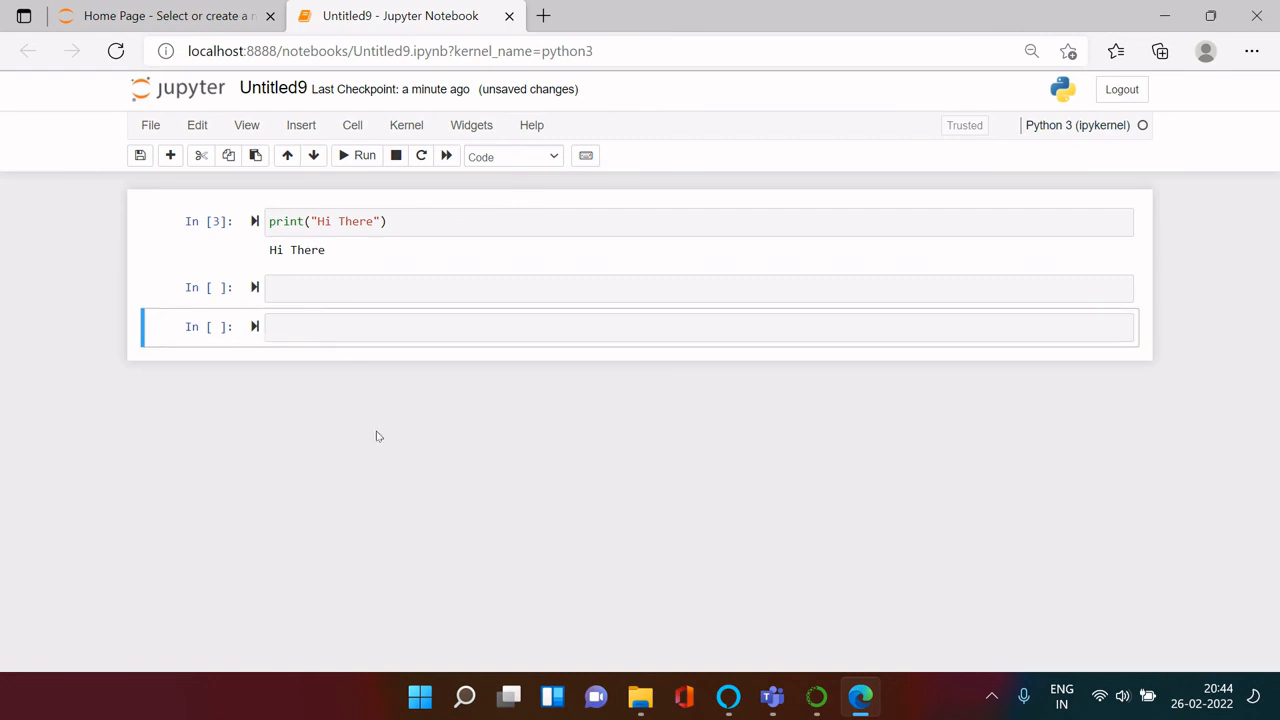
pyautogui.press('b')
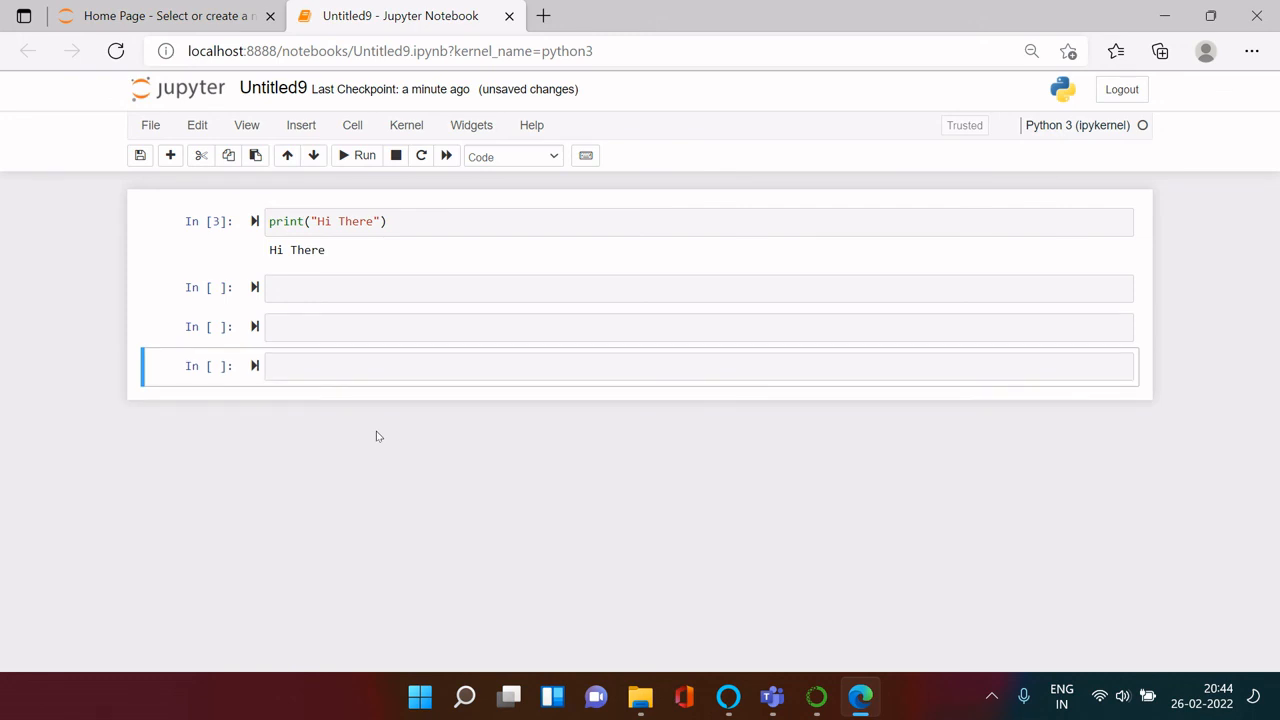